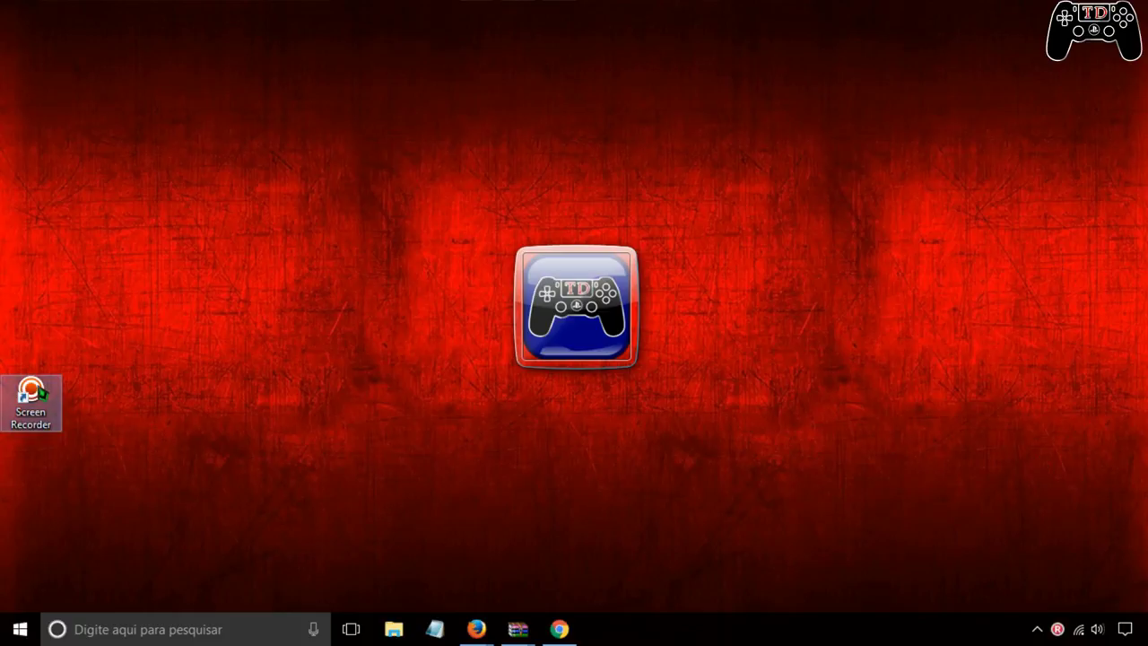
- Launch ZD Soft Screen Recorder from the desktop and view its version and license information
double_click(30, 394)
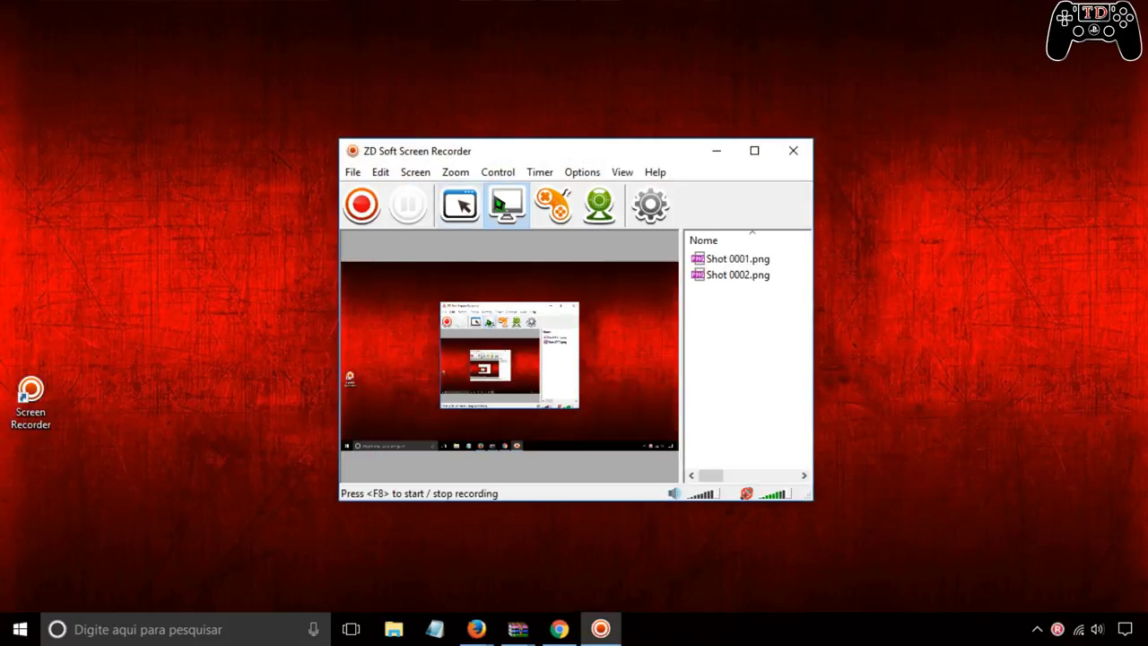
left_click(654, 171)
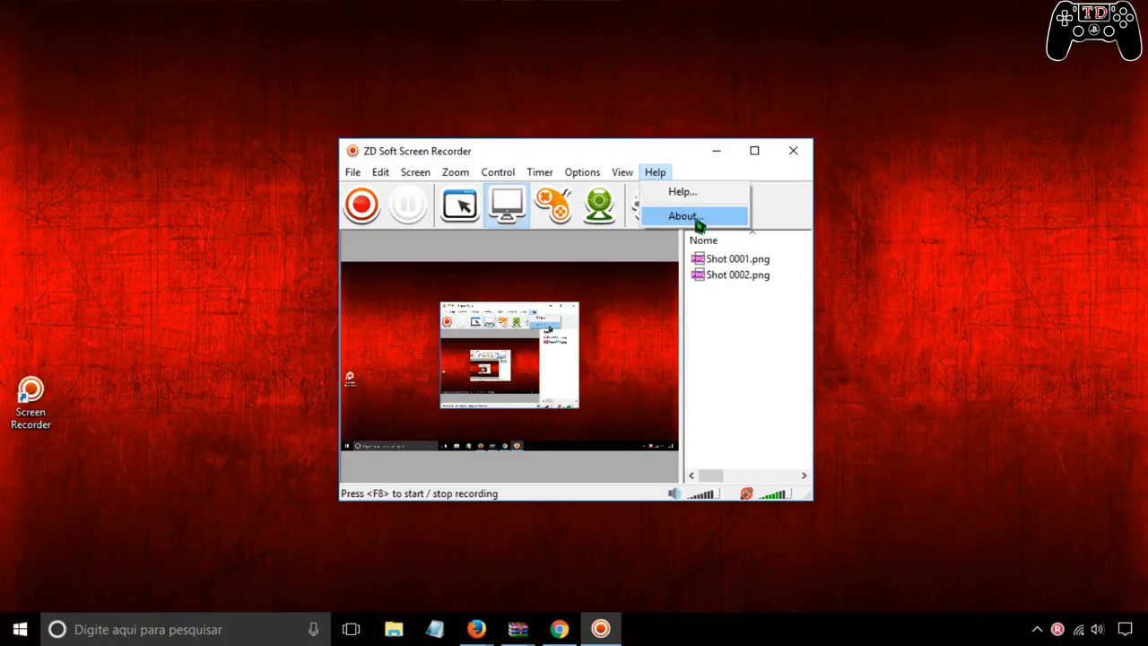
left_click(709, 223)
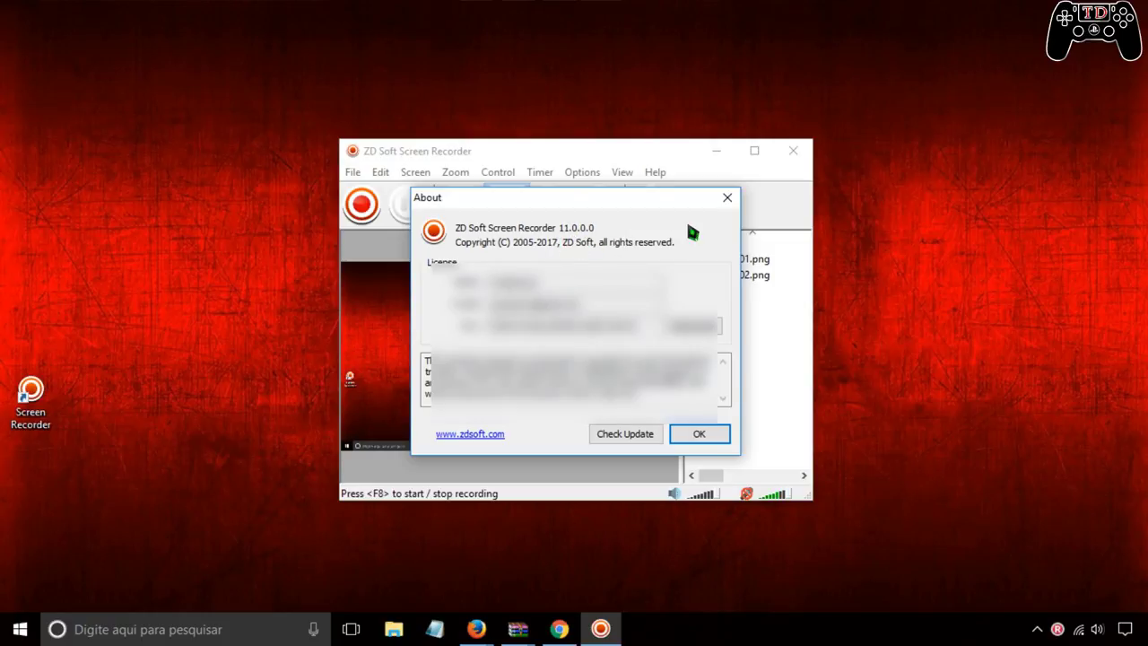
left_click(726, 198)
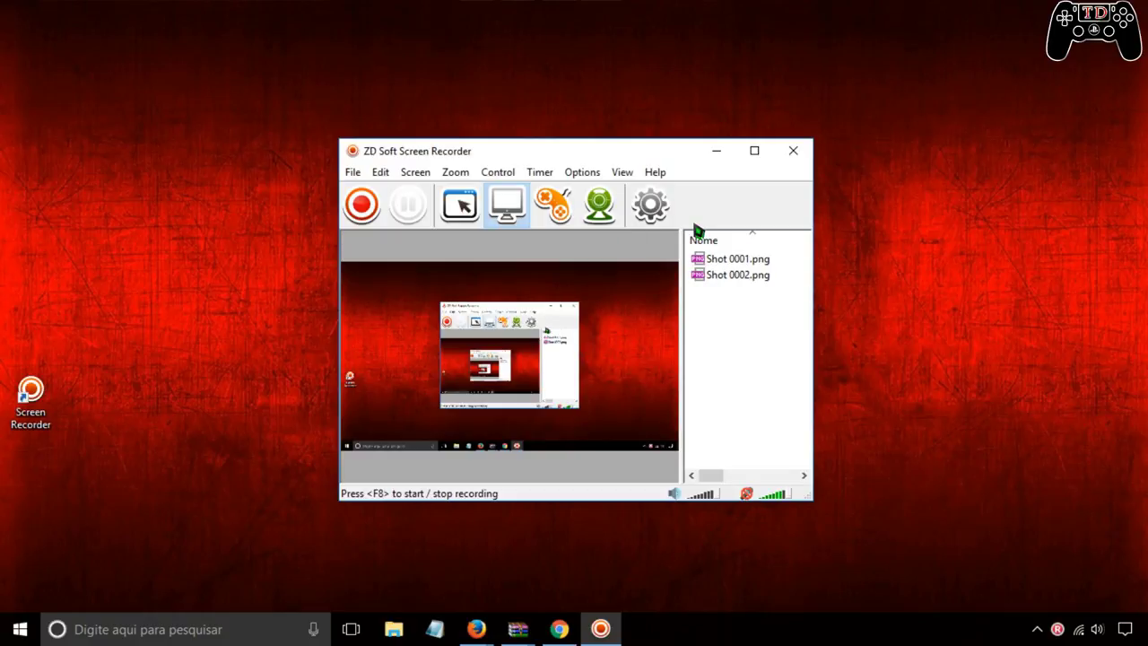
left_click(582, 173)
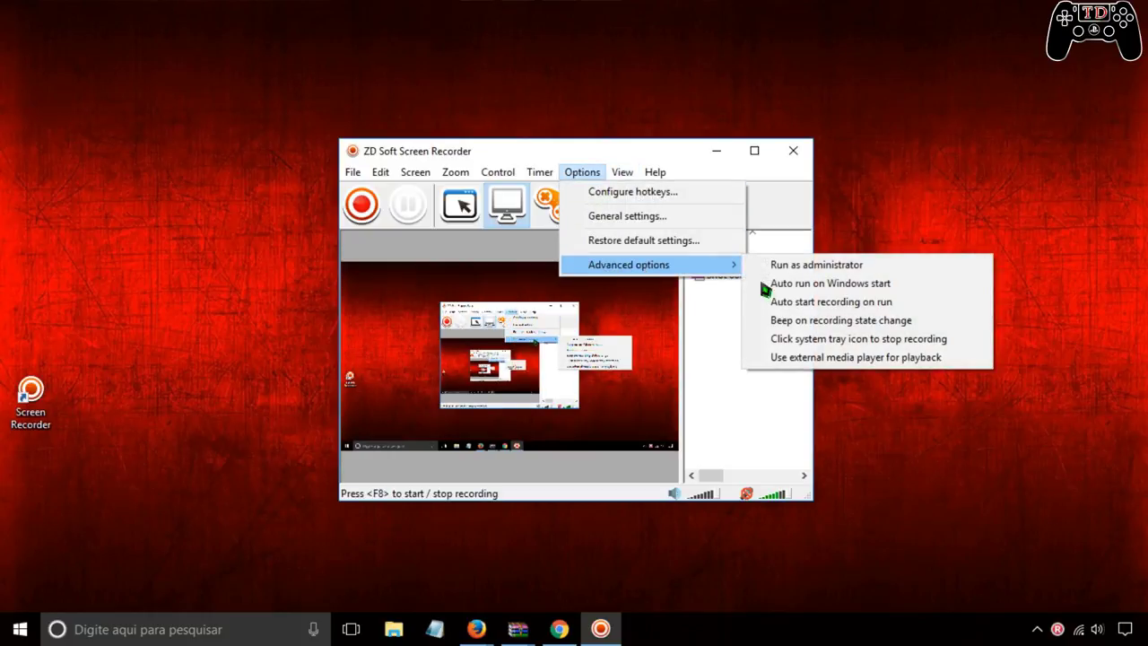
key("alt+f")
key("Escape")
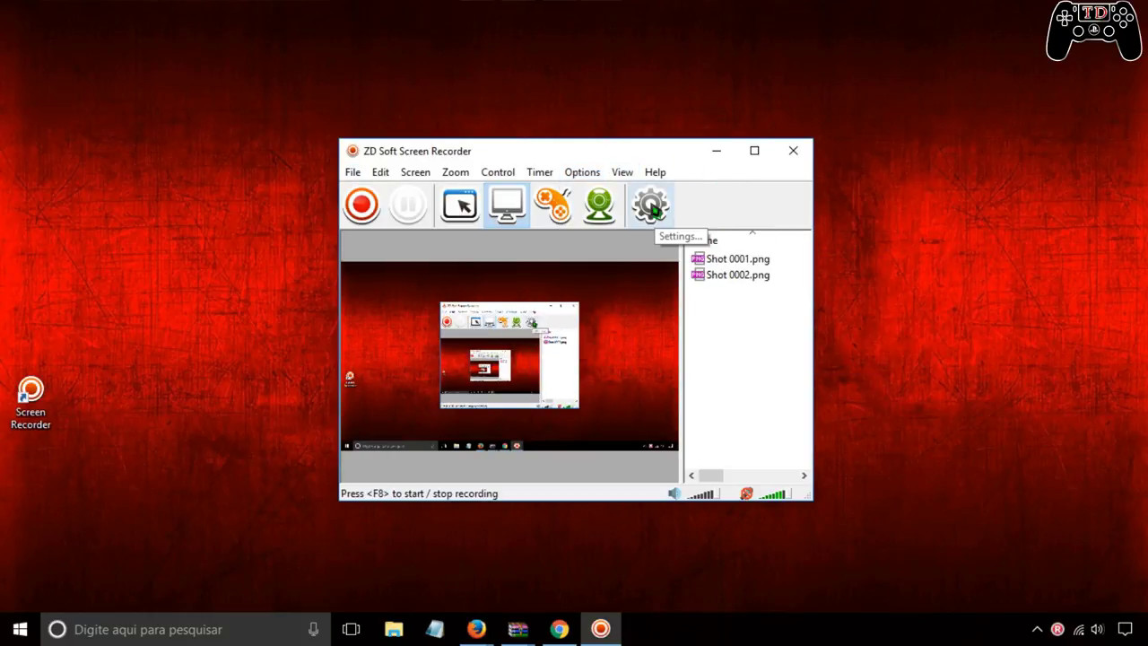
- Open the screen recording settings and remove the "Rec" prefix from the video file name, leaving <num>.avi
left_click(655, 216)
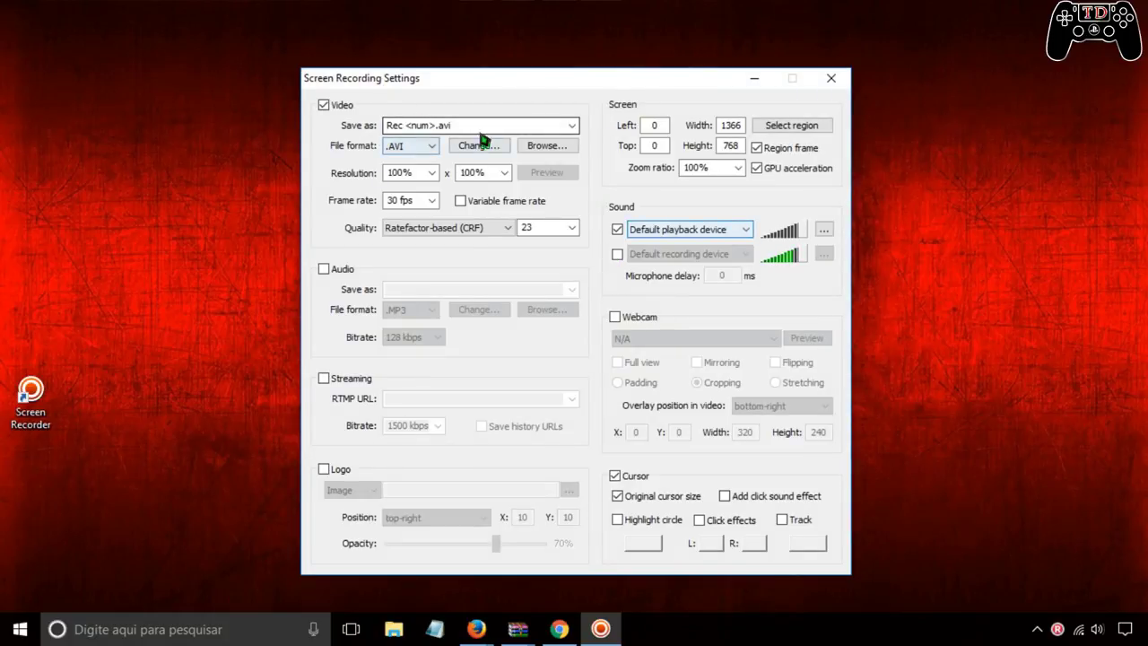
left_click(571, 128)
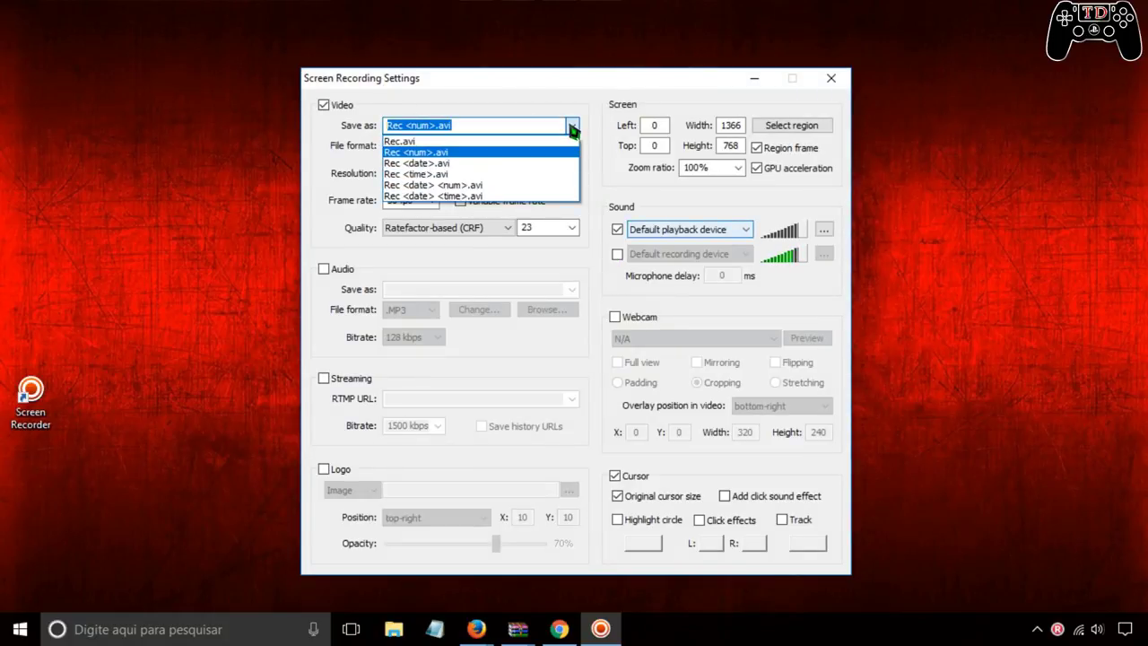
left_click(464, 123)
left_click(402, 127)
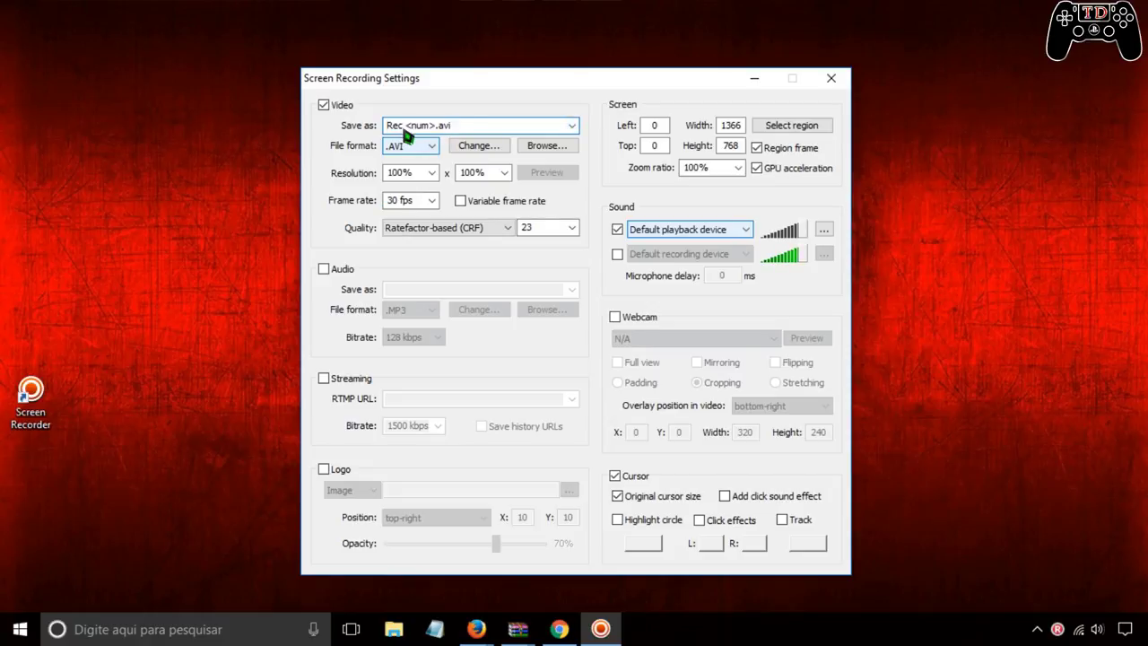
left_click_drag(402, 131, 361, 139)
key("BackSpace")
- Switch the video file format to MP4 and back to AVI
left_click(434, 146)
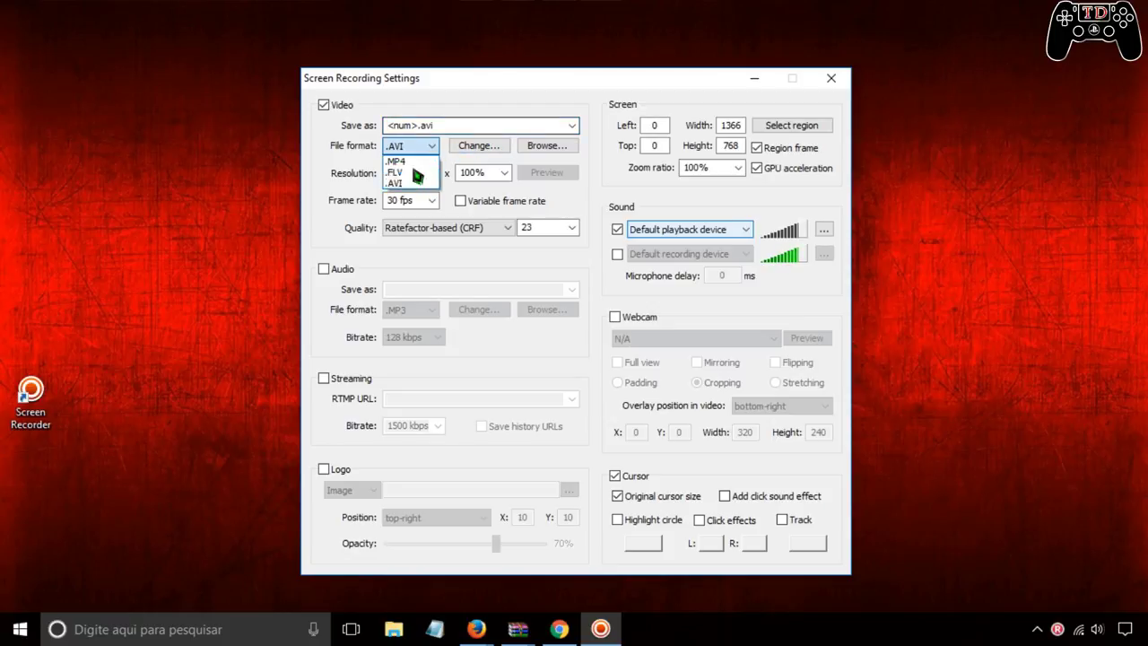
left_click(398, 162)
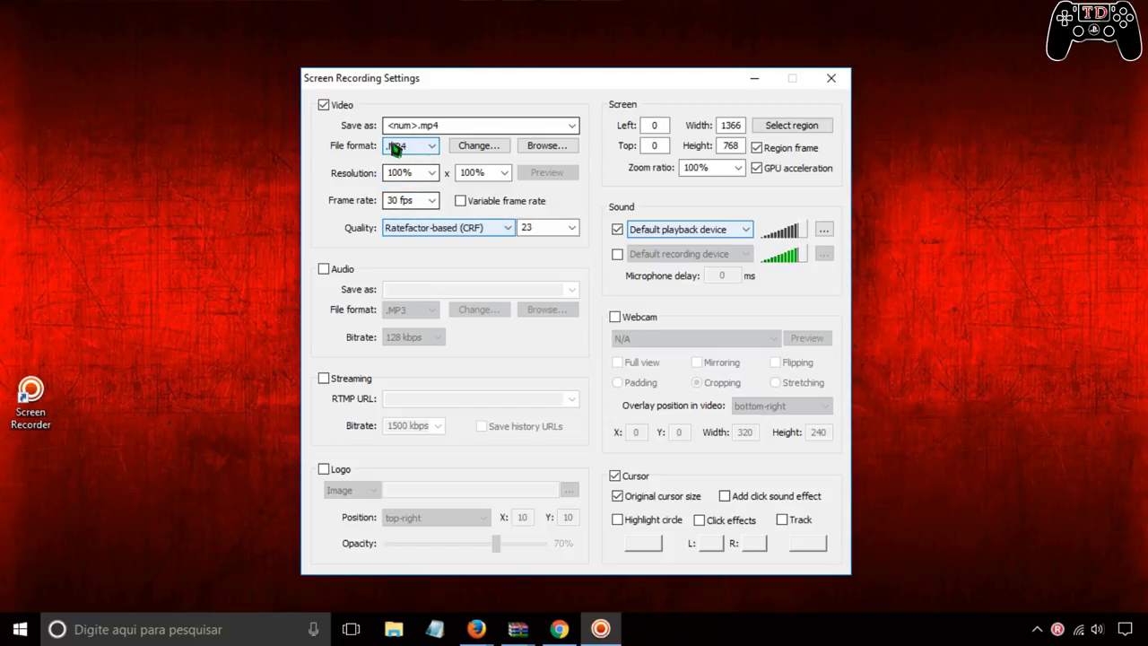
left_click(430, 148)
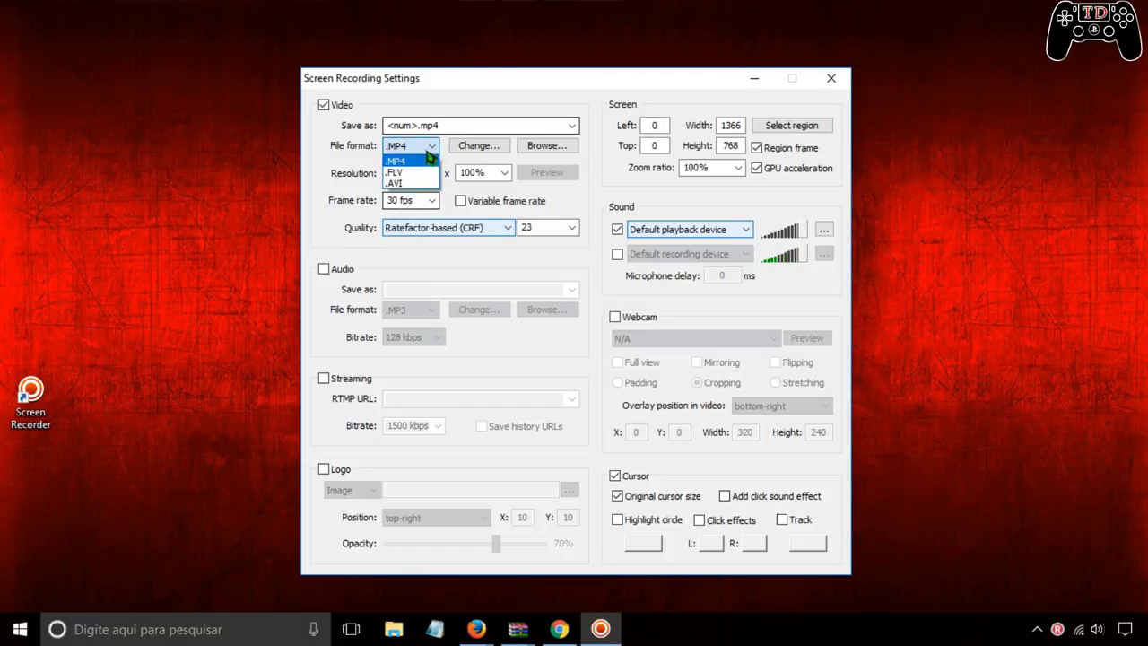
left_click(395, 184)
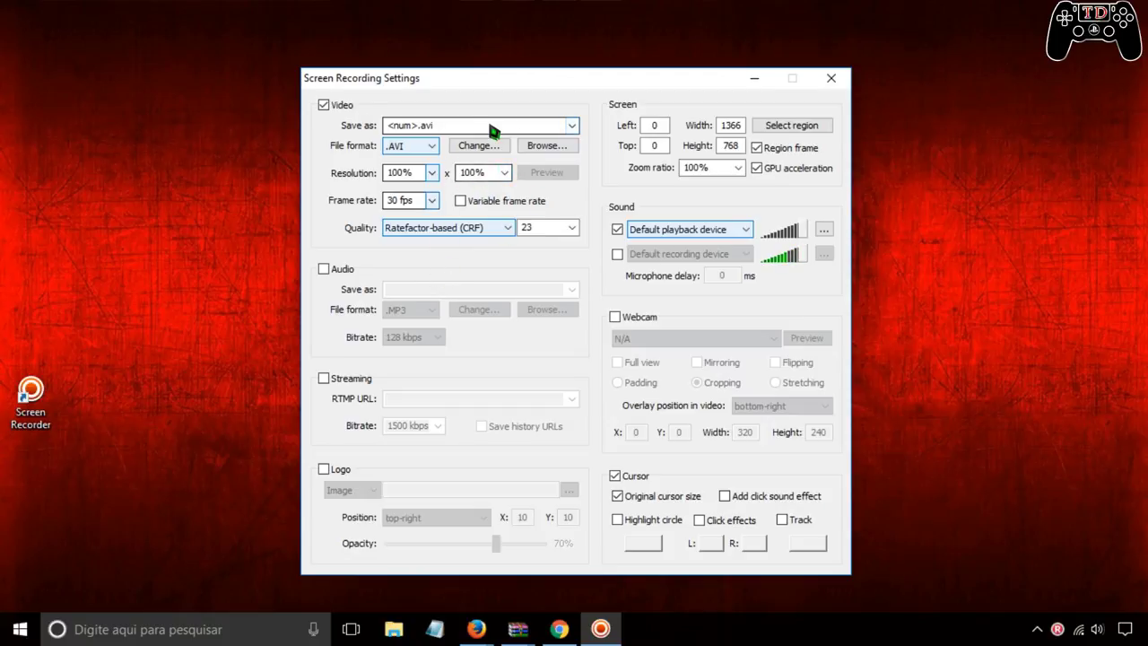
- Set the video resolution to 1920 x 1080 and the frame rate to 30 fps
left_click(431, 173)
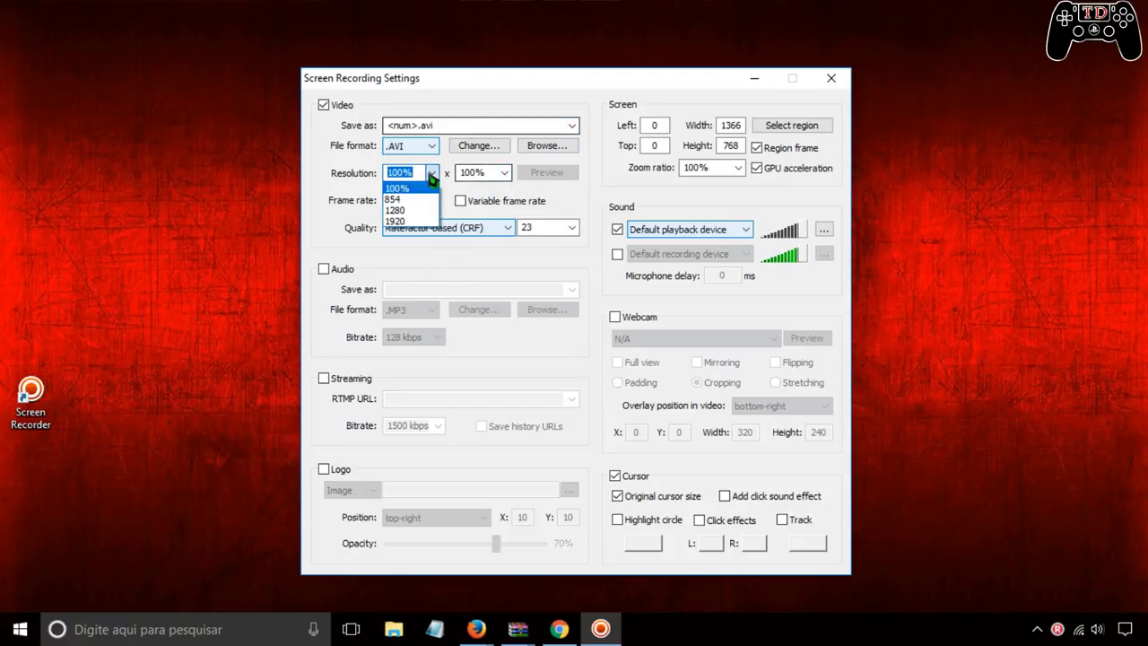
left_click(407, 223)
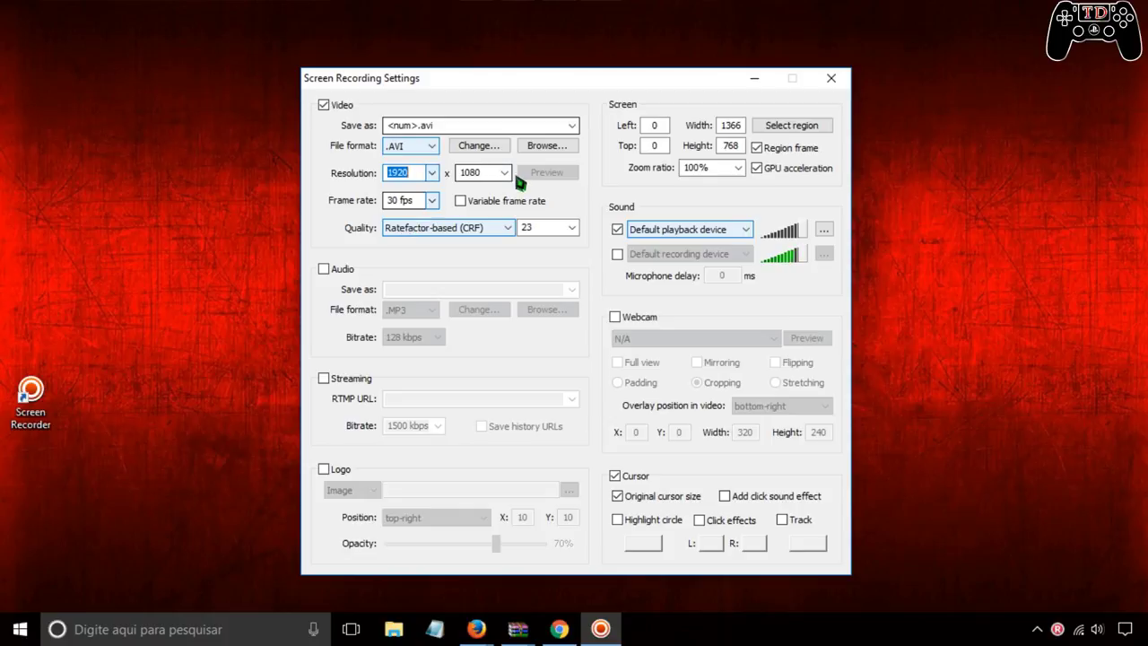
left_click(429, 201)
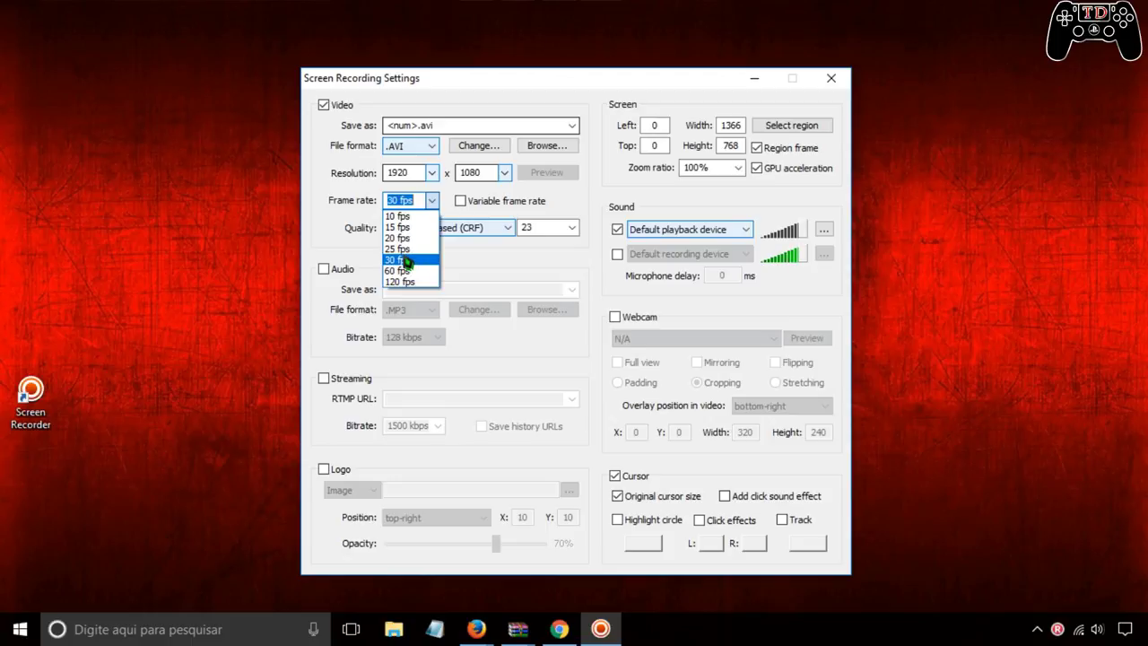
left_click(400, 271)
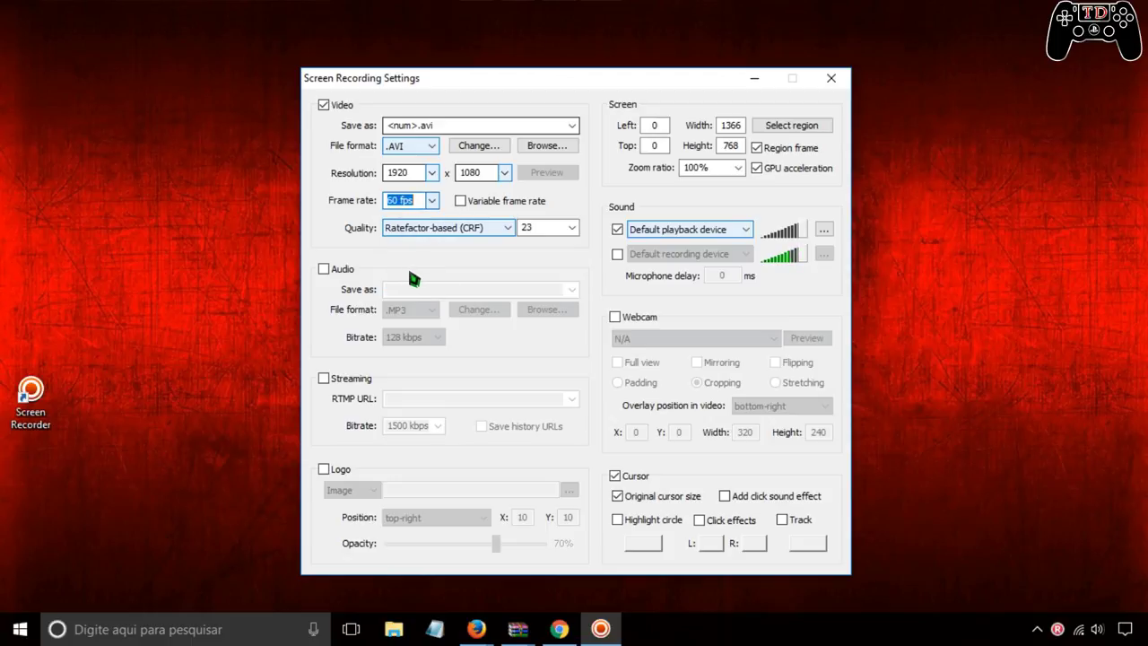
left_click(433, 200)
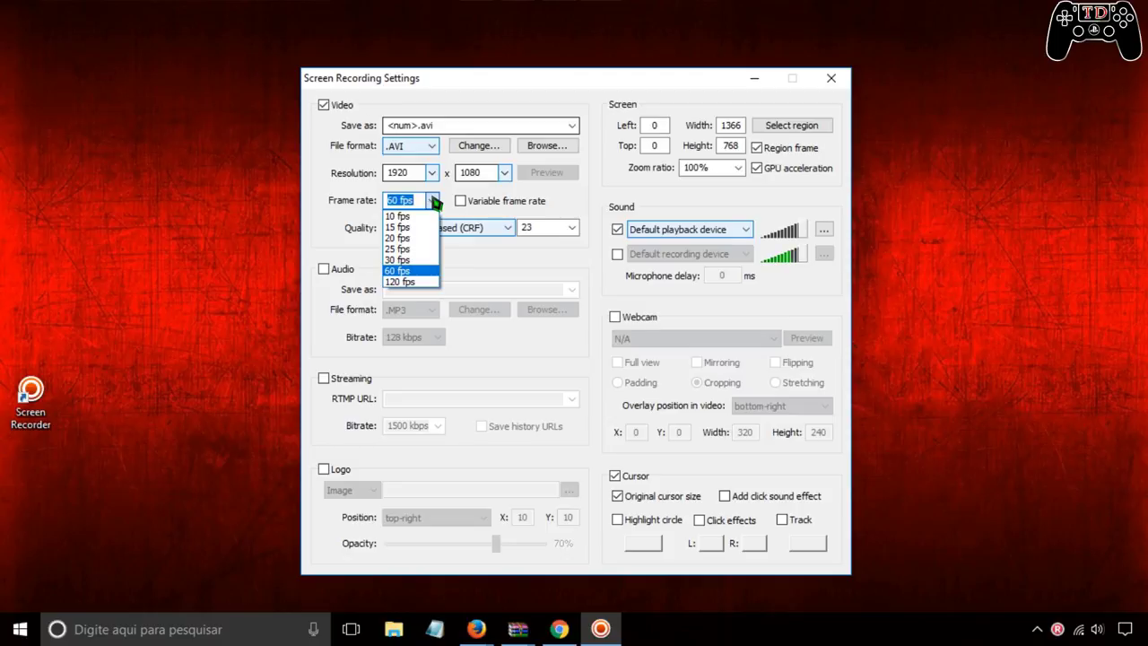
left_click(406, 262)
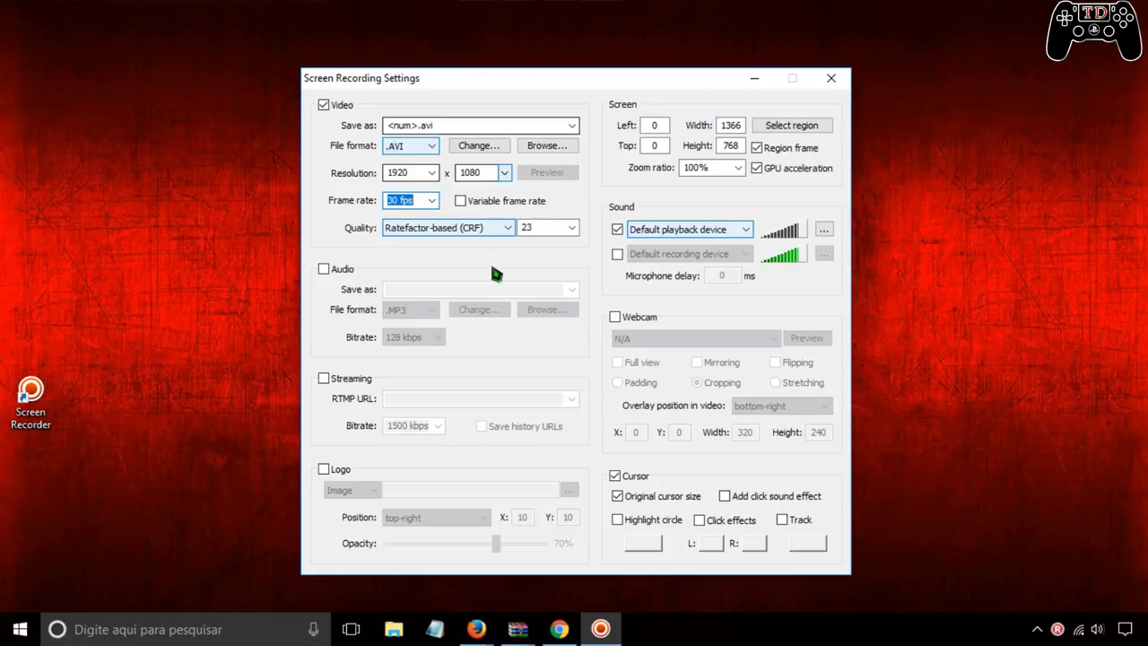
- Set the video's ratefactor quality to 51 and select the full 1366 x 768 screen as the recording region
left_click(574, 229)
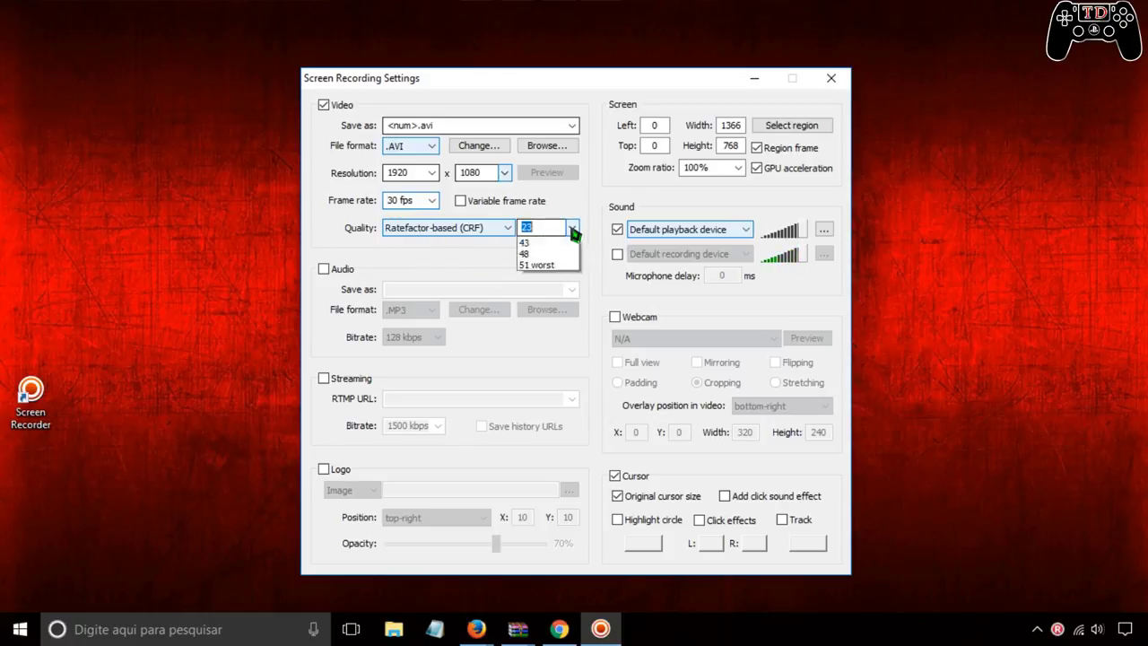
left_click(545, 352)
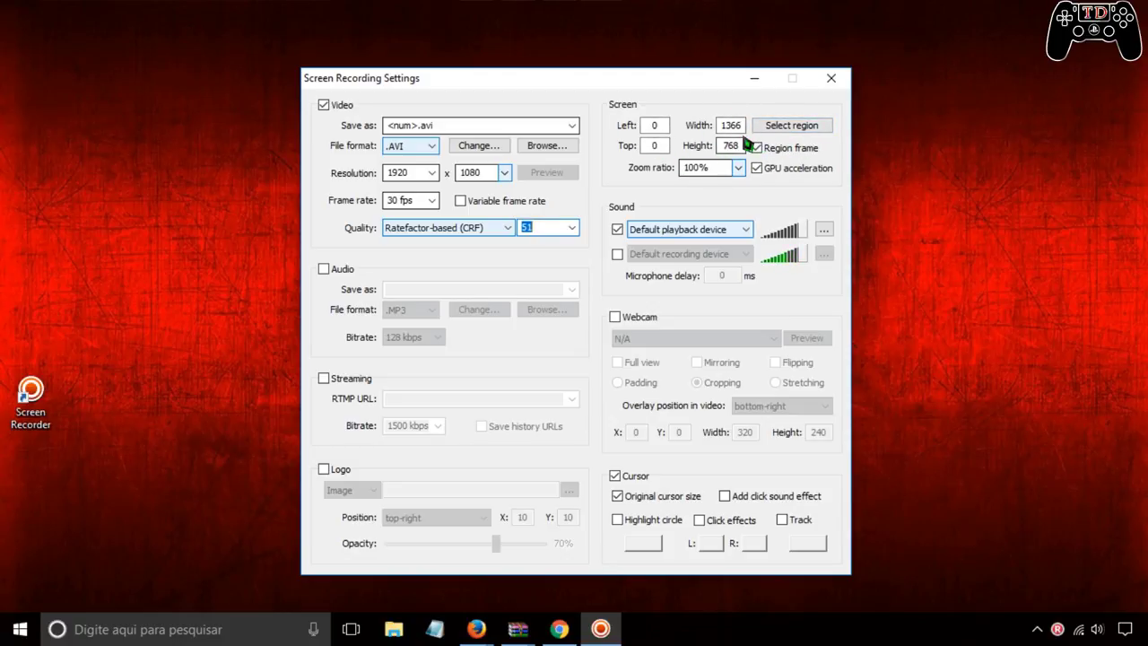
left_click(800, 130)
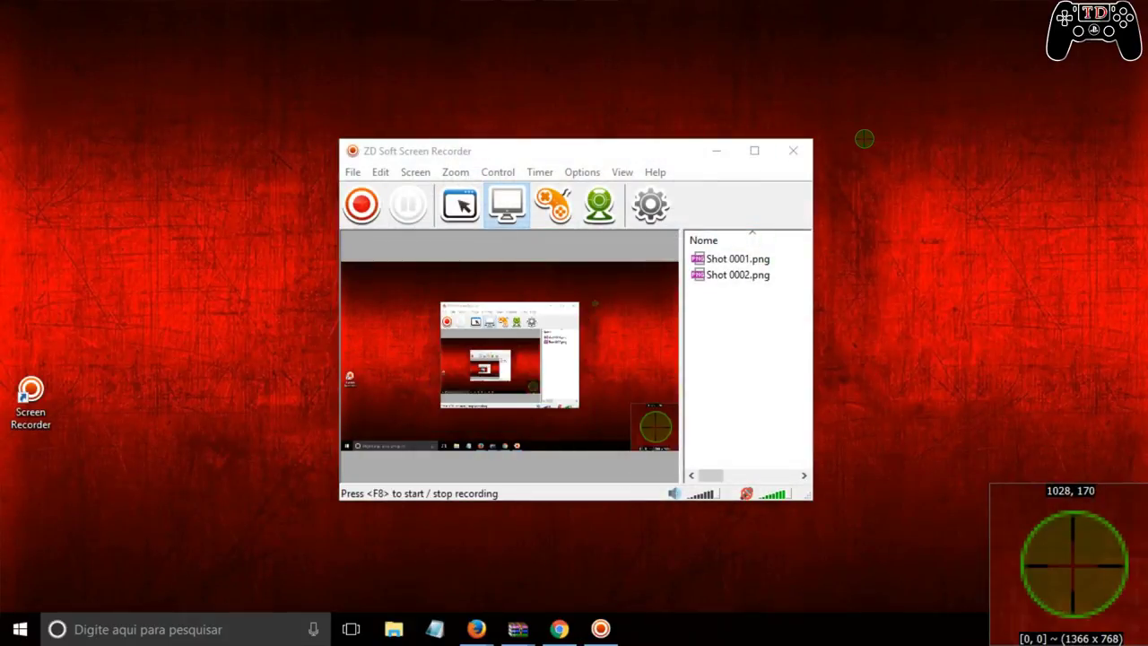
left_click(863, 139)
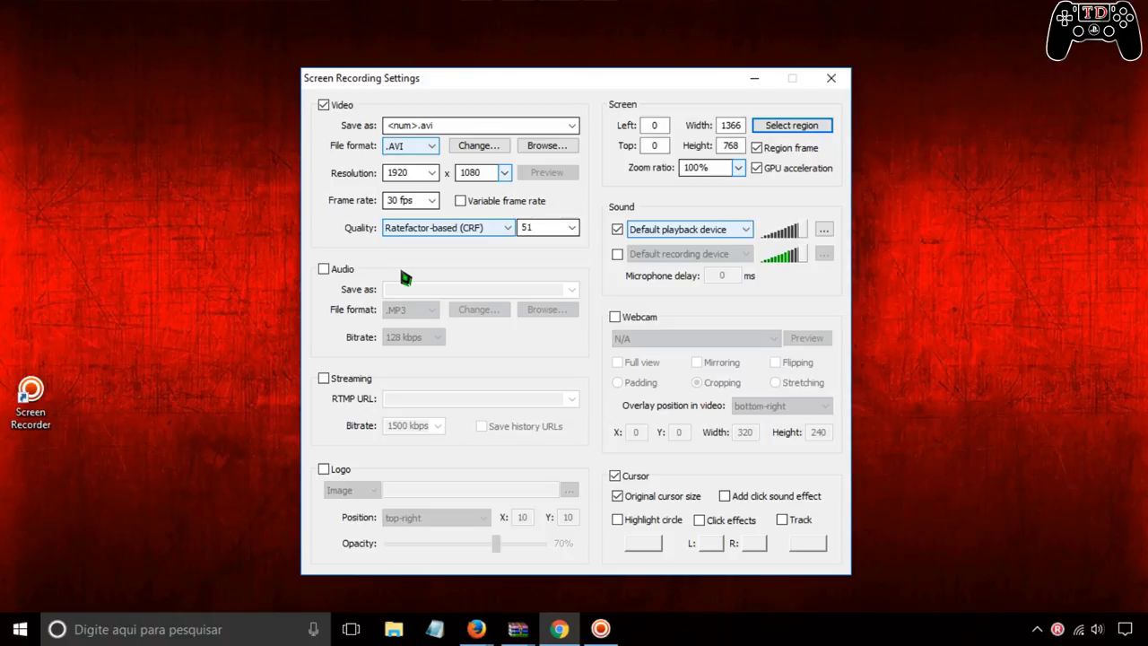
- Enable separate audio file recording and look at the Vídeos folder where recordings are saved
left_click(324, 269)
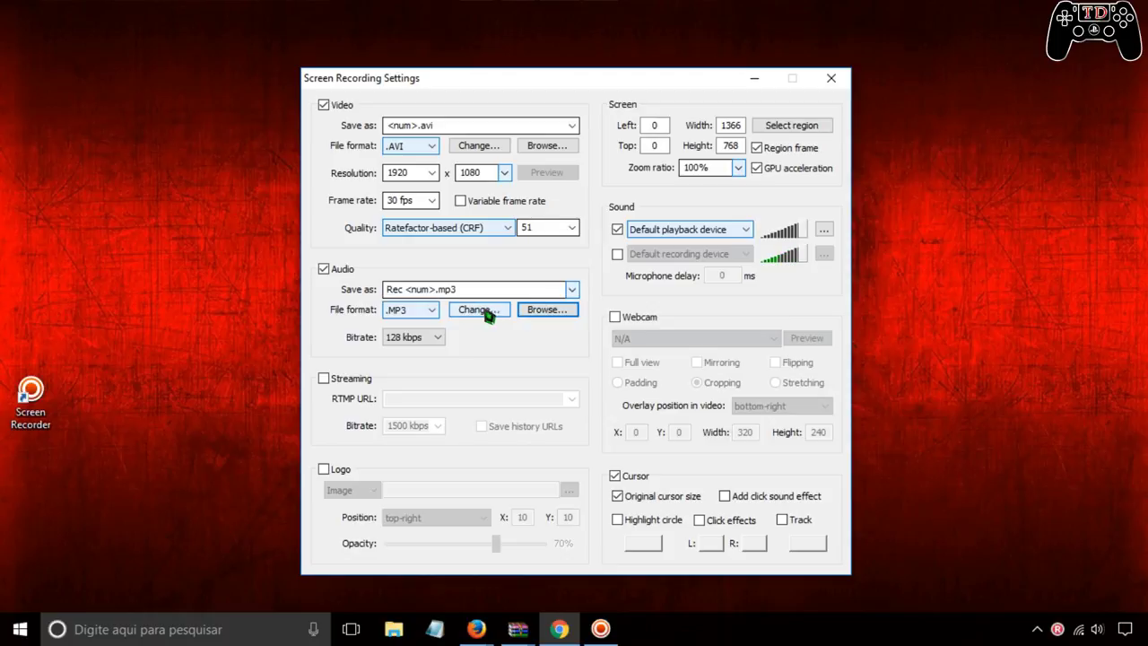
left_click(431, 313)
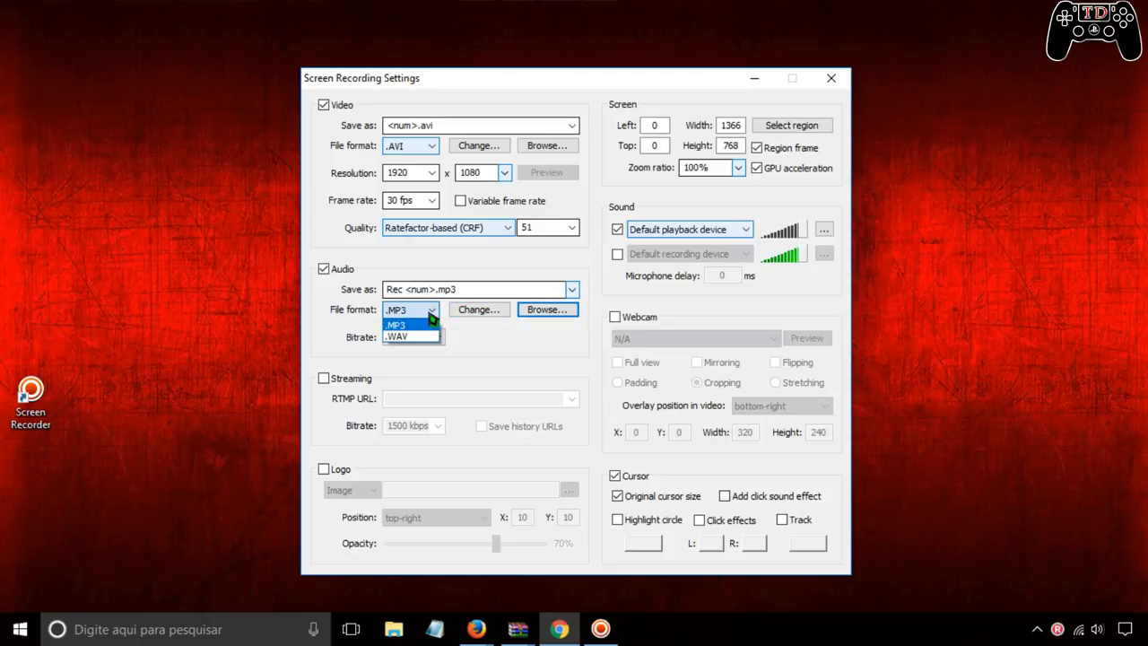
left_click(408, 336)
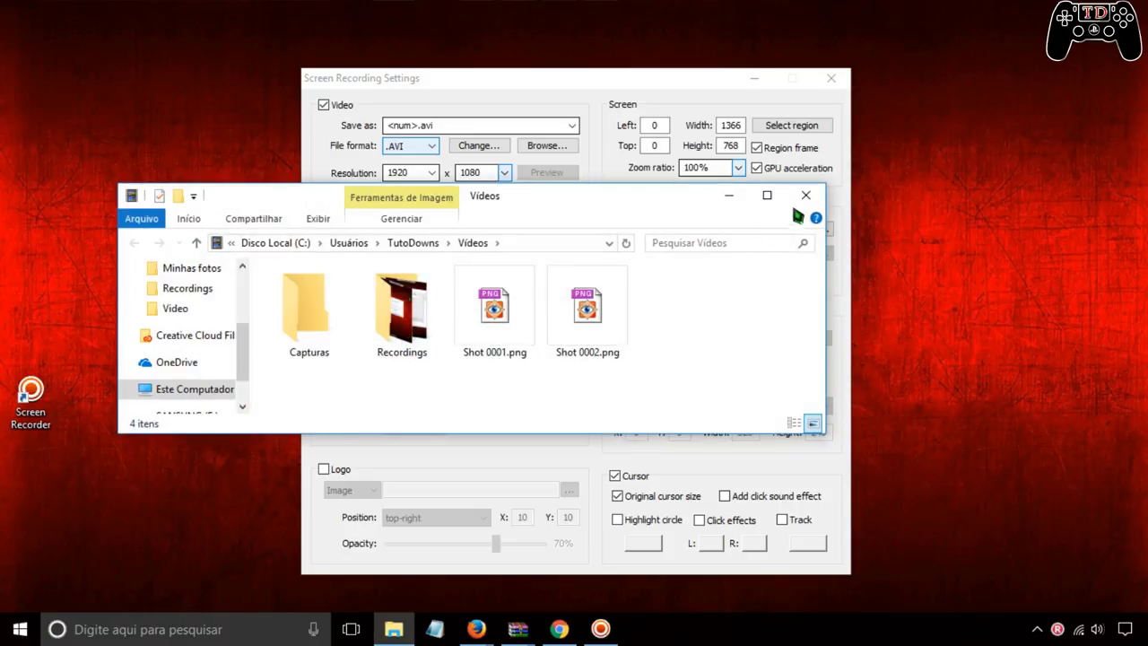
left_click(805, 195)
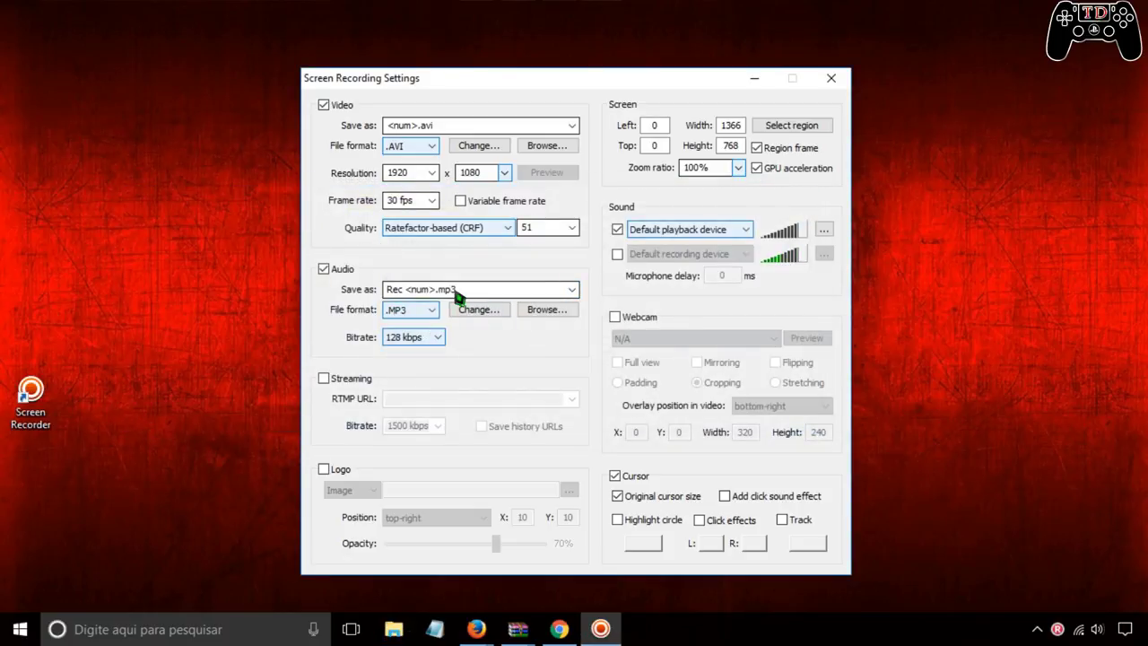
- Remove the "Rec" prefix from the audio file name, leaving <num>, and set the audio file format to WAV
left_click(569, 290)
left_click(569, 290)
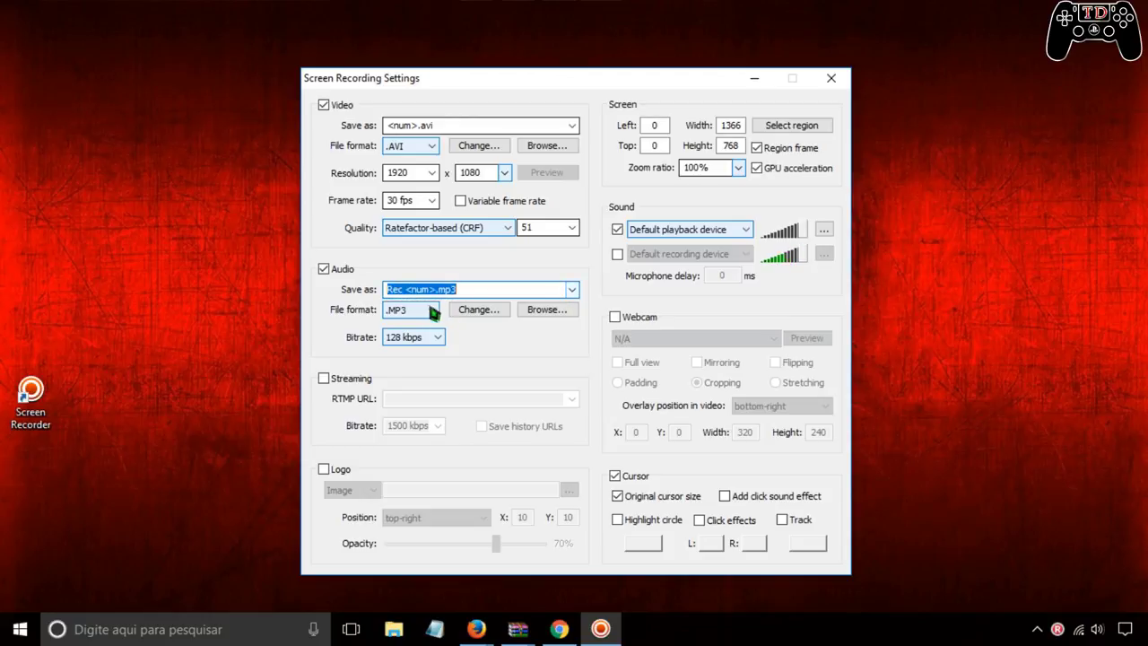
left_click(400, 290)
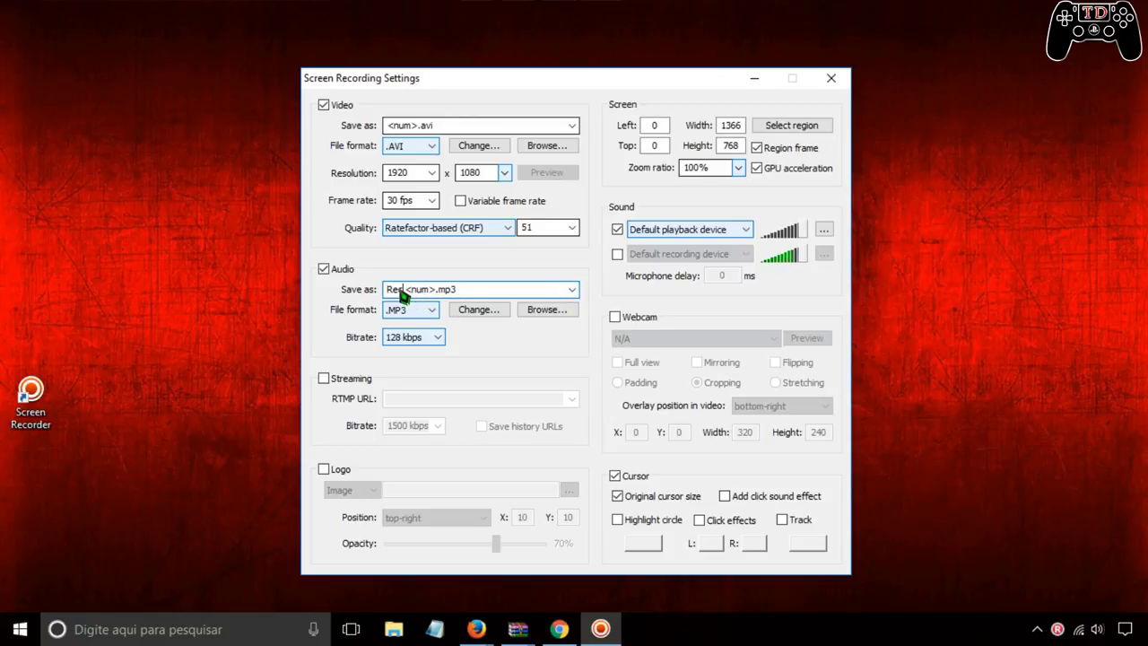
left_click_drag(400, 290, 373, 291)
key("BackSpace")
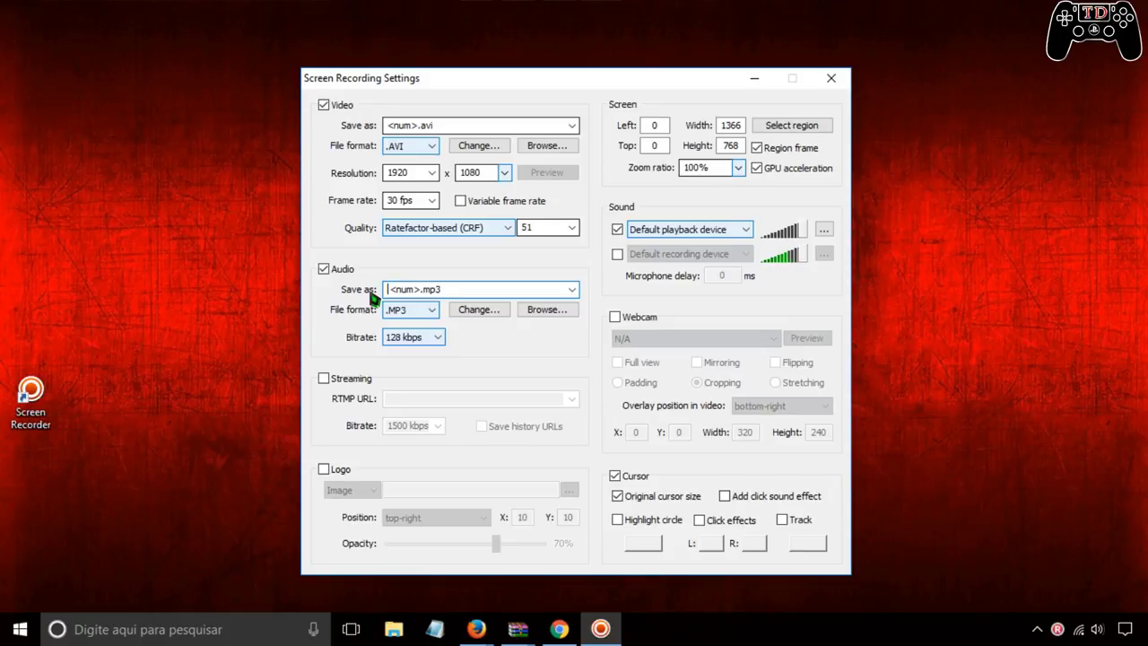
left_click(429, 313)
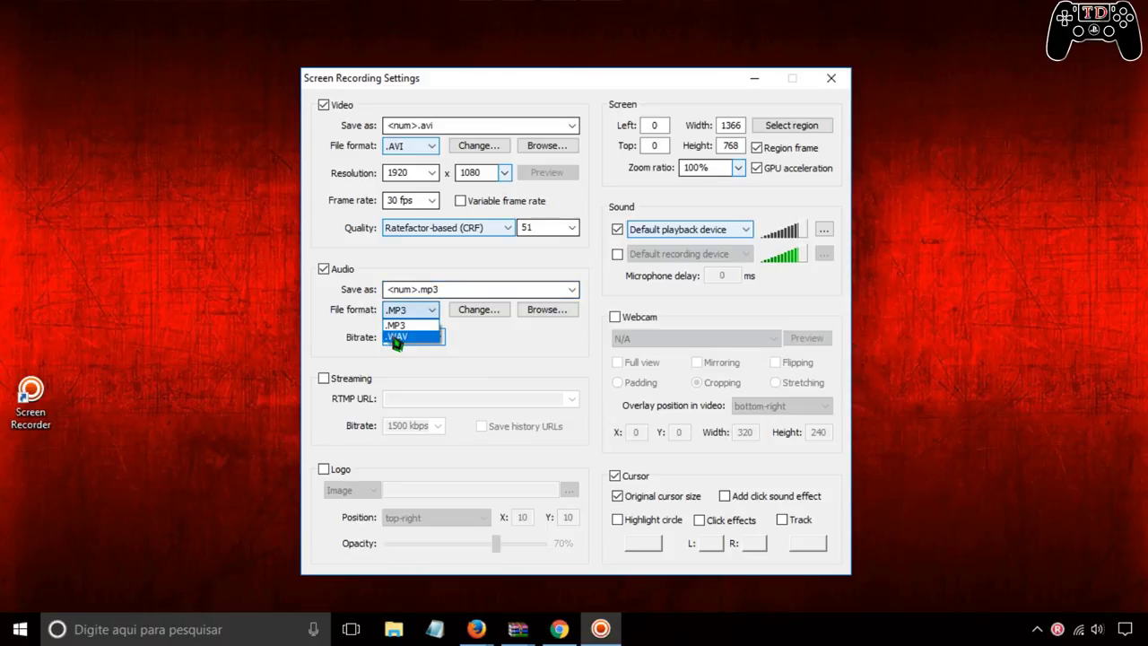
left_click(395, 338)
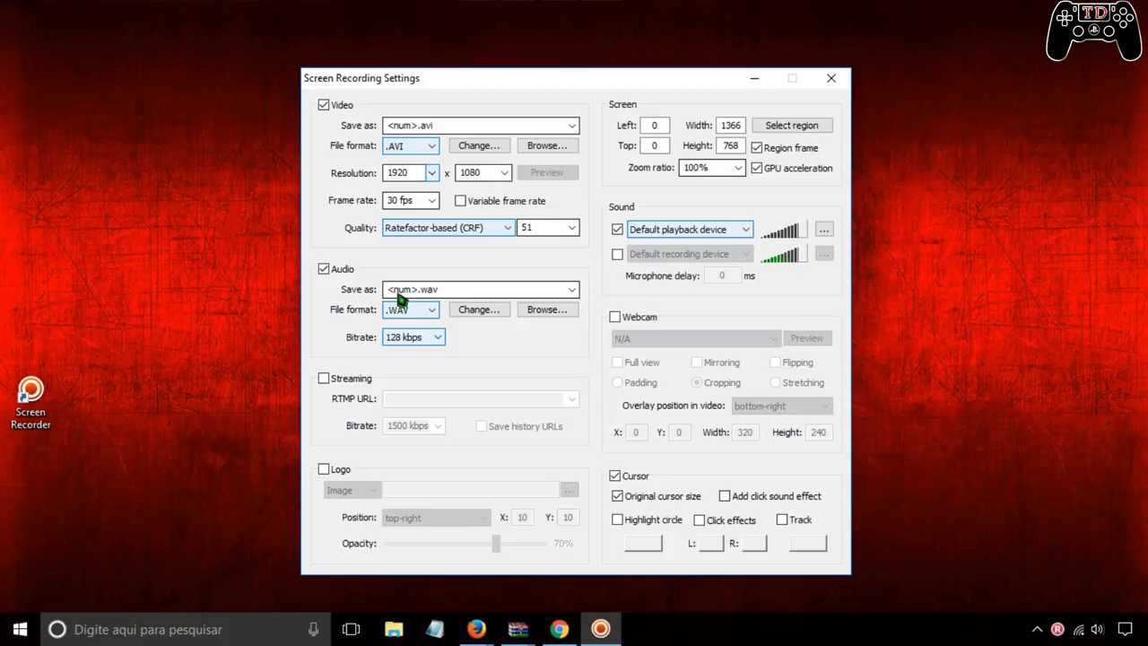
- Keep the default playback device as the sound source and enable the default recording device for microphone capture
left_click(745, 231)
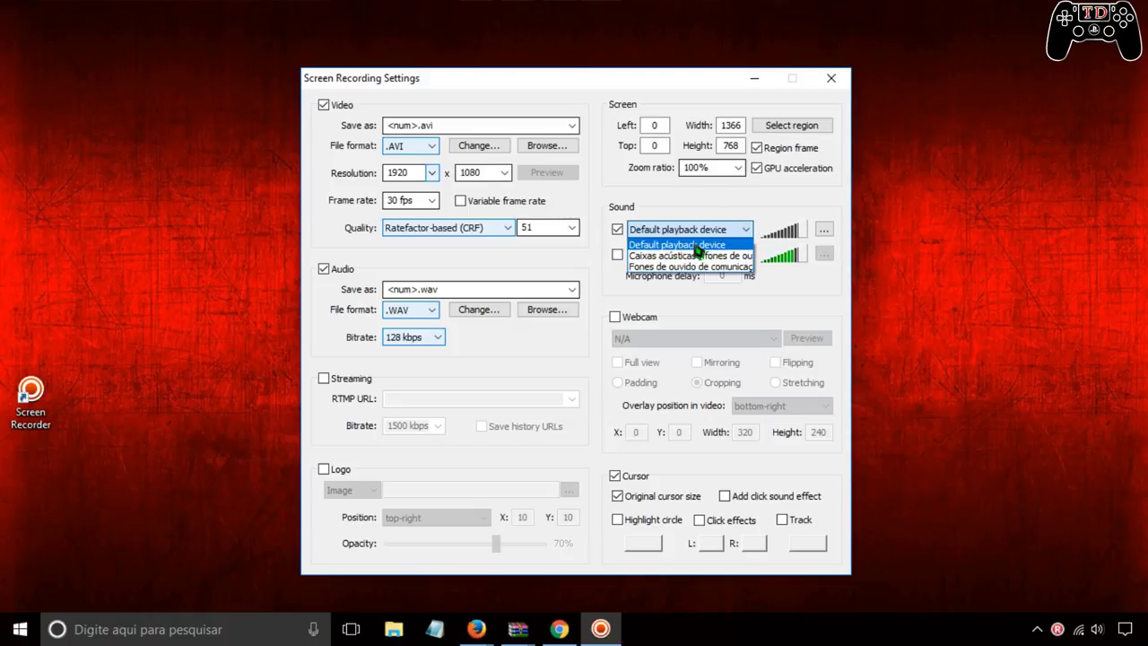
left_click(723, 226)
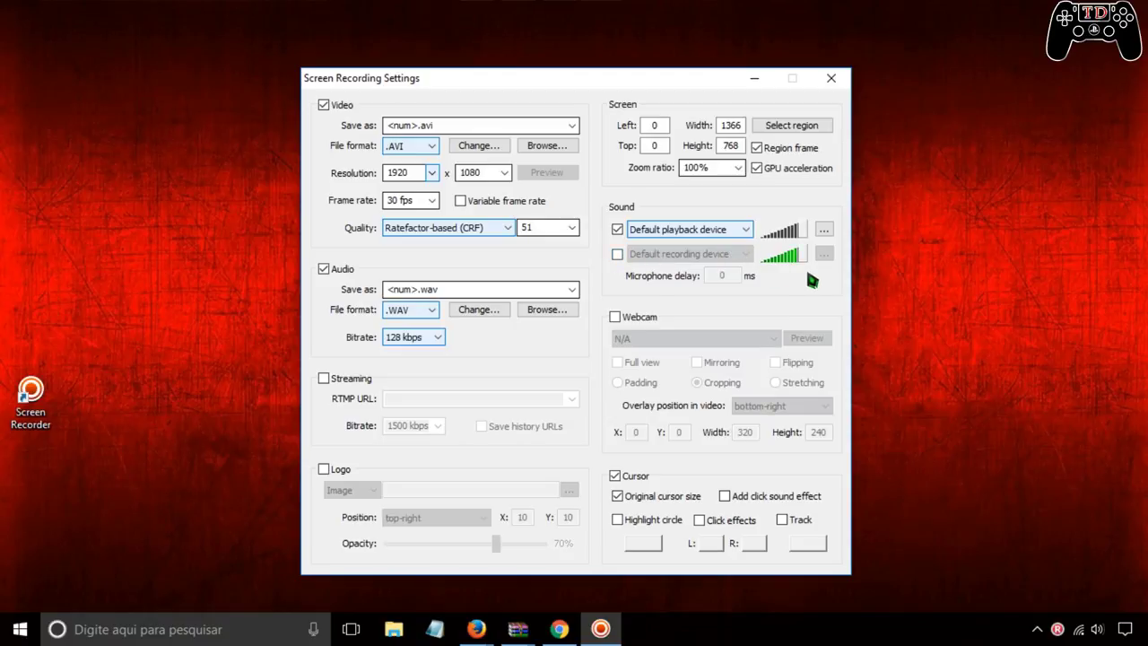
left_click(618, 255)
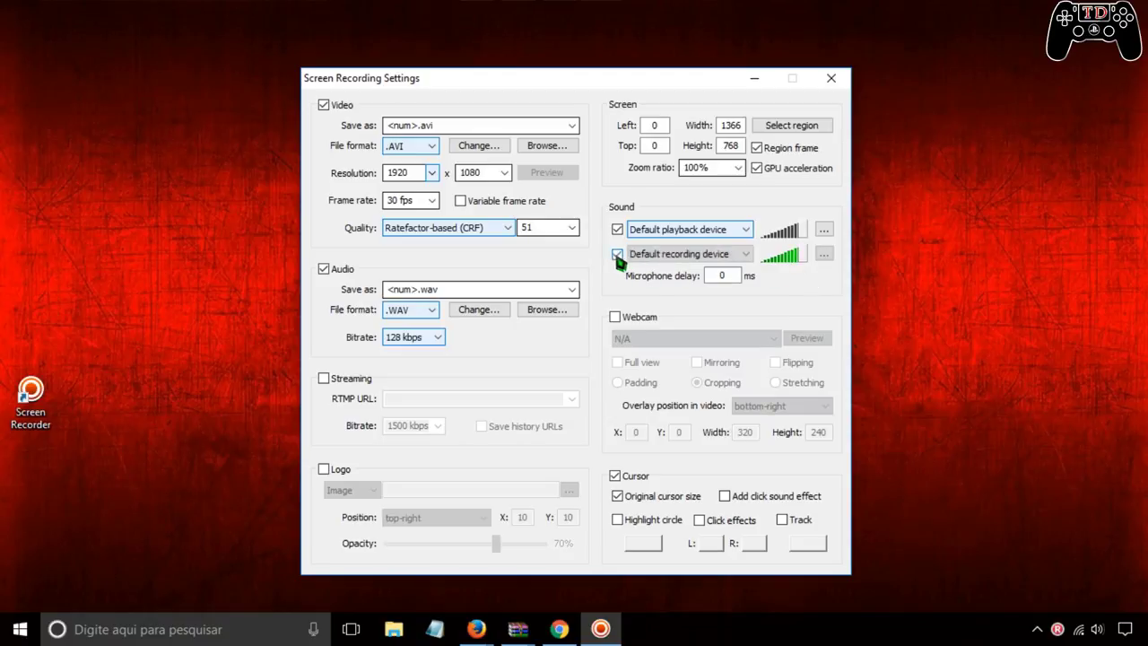
- Choose the Microfone externo as the microphone source and check the Windows recording devices in the Som dialog
left_click(662, 254)
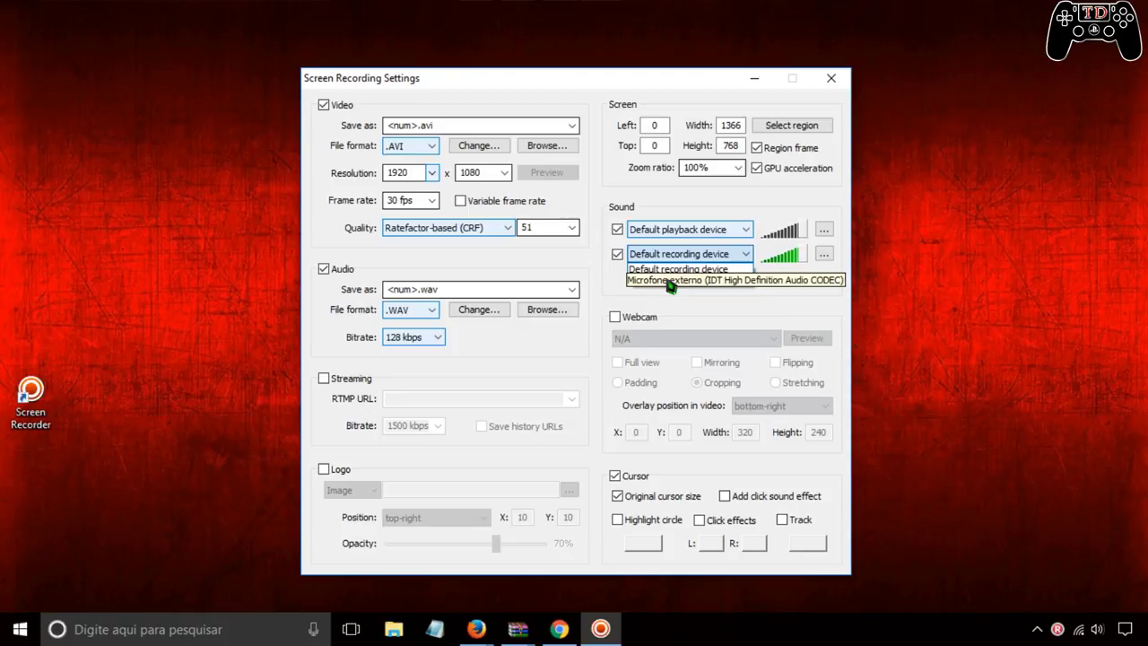
left_click(667, 280)
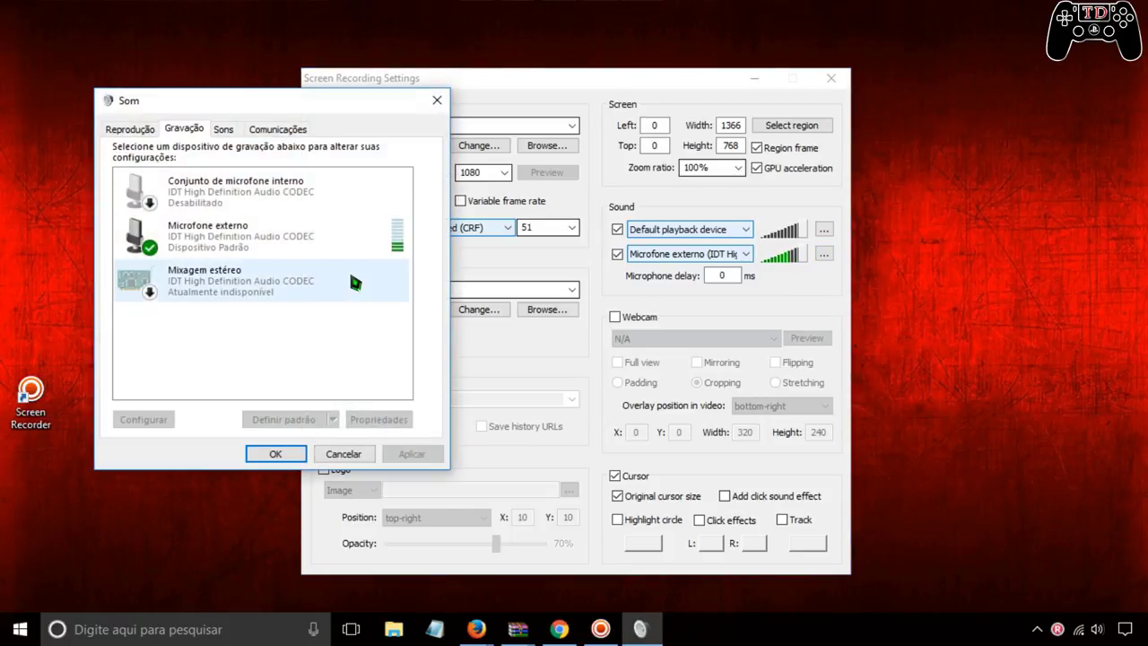
left_click(437, 101)
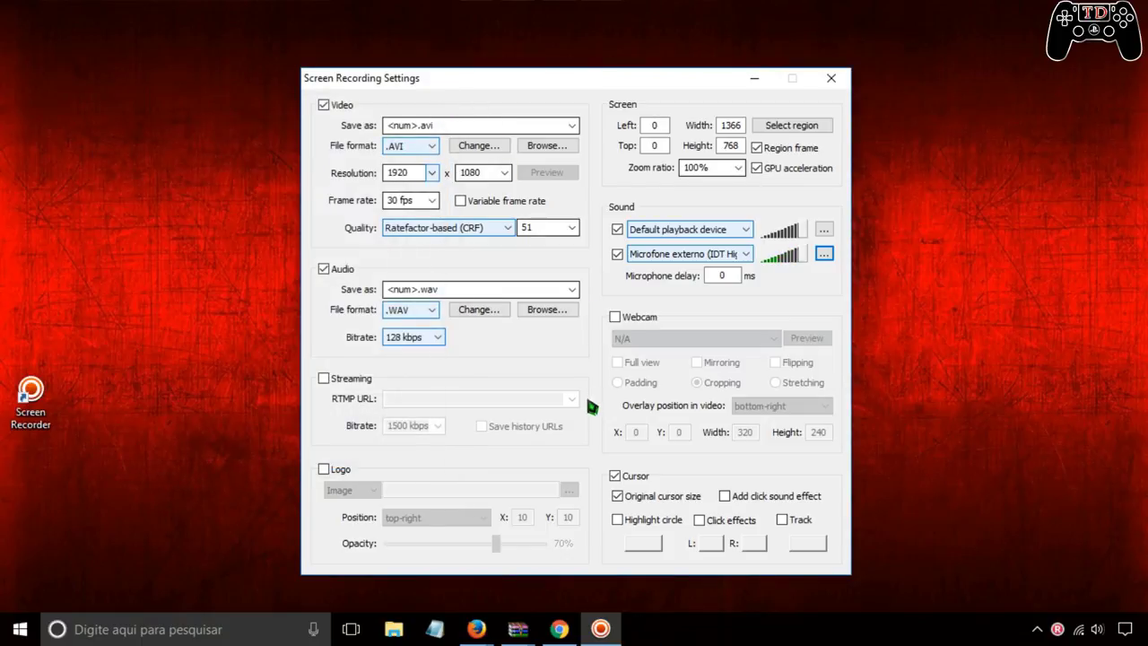
- Enable the webcam option to view its available devices, and disable it again
left_click(615, 317)
left_click(619, 335)
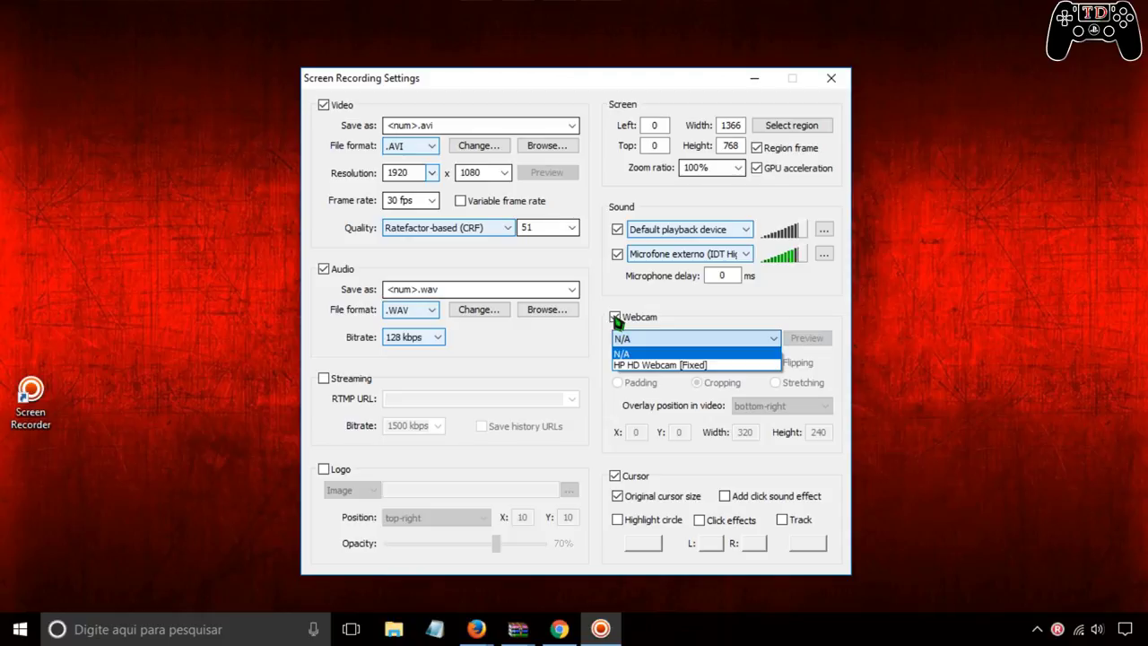
left_click(615, 318)
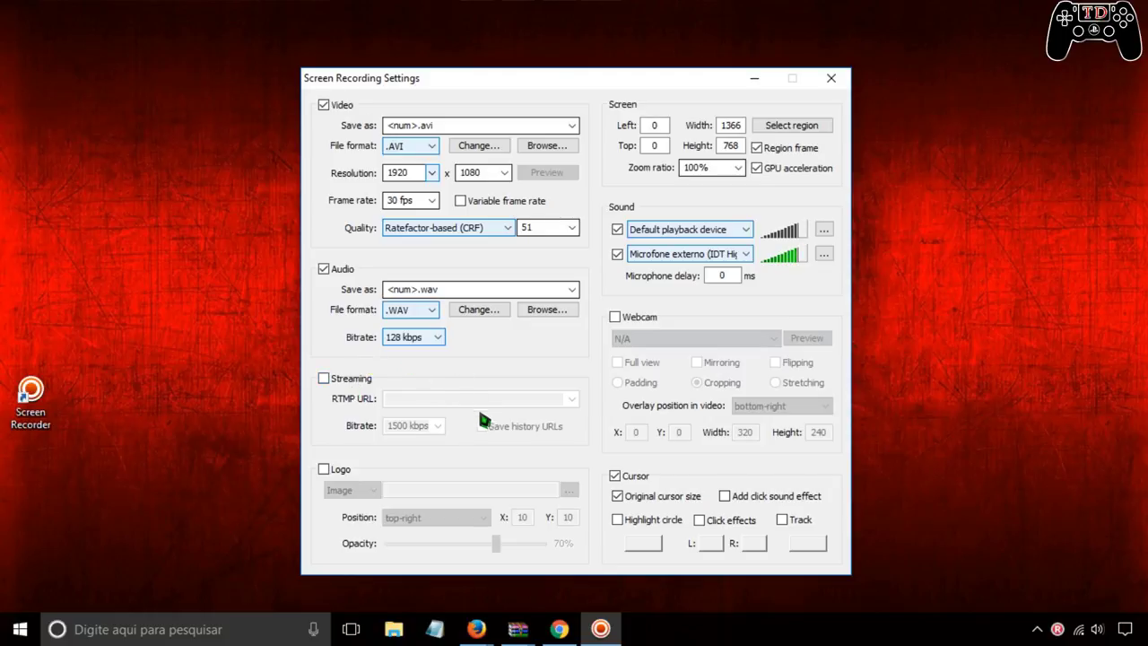
- Enable streaming to view the RTMP URL list, and turn streaming back off
left_click(322, 379)
left_click(572, 399)
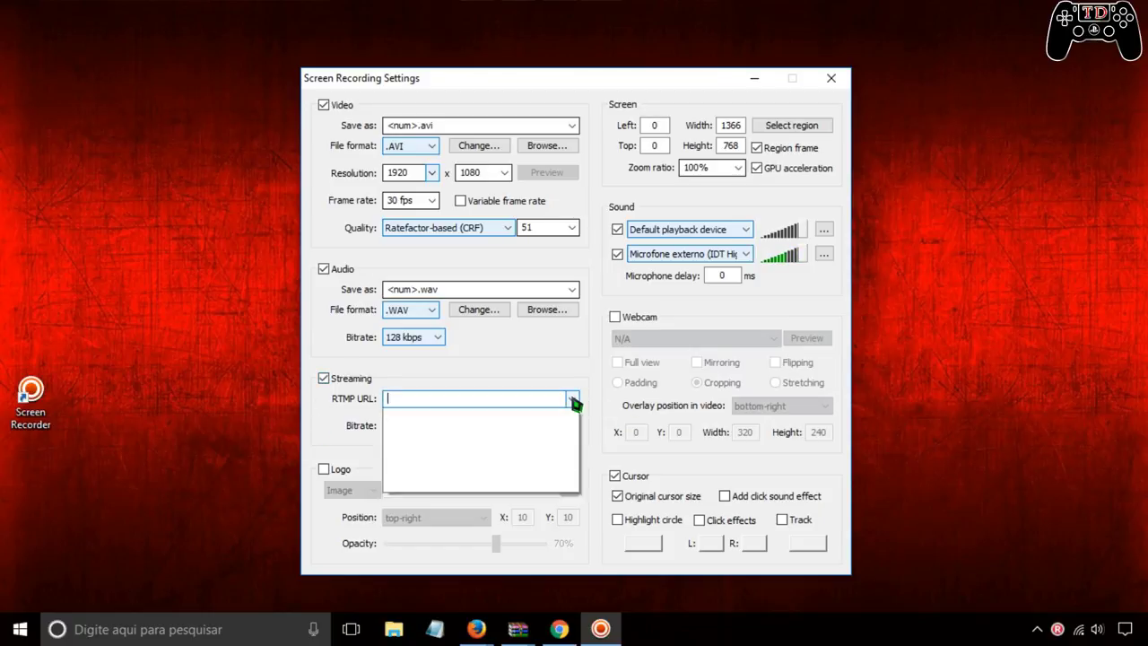
left_click(571, 398)
left_click(323, 379)
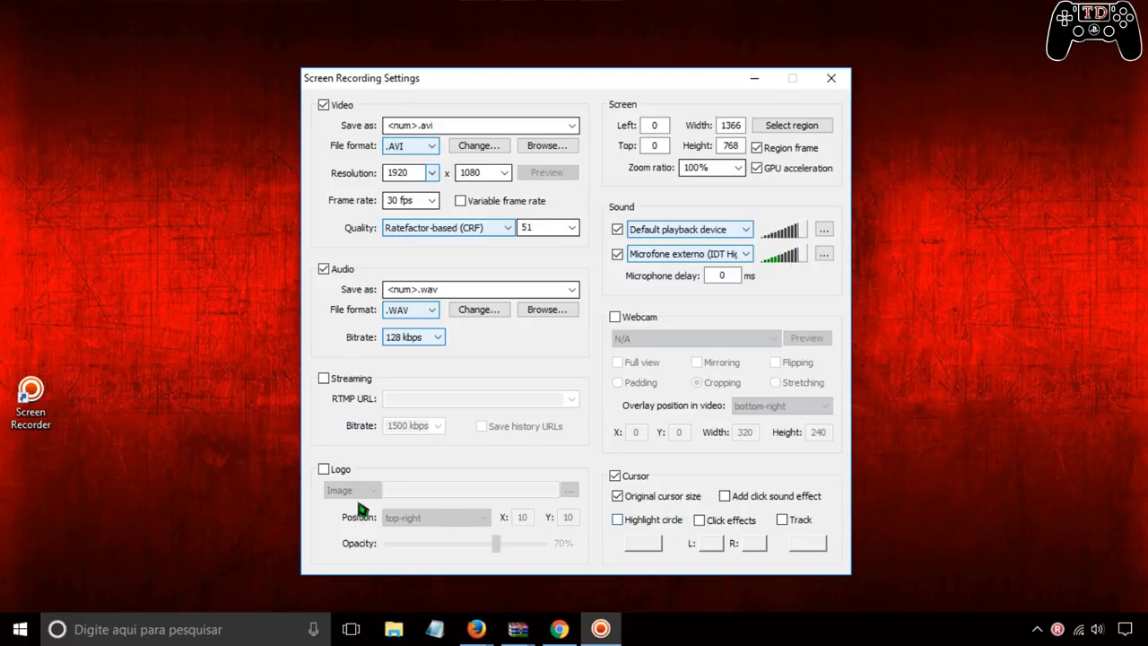
- Enable an image logo using the "(LOGO) (redimensionado).png" file, keep its position at top-right, and set its opacity to 60%
left_click(323, 469)
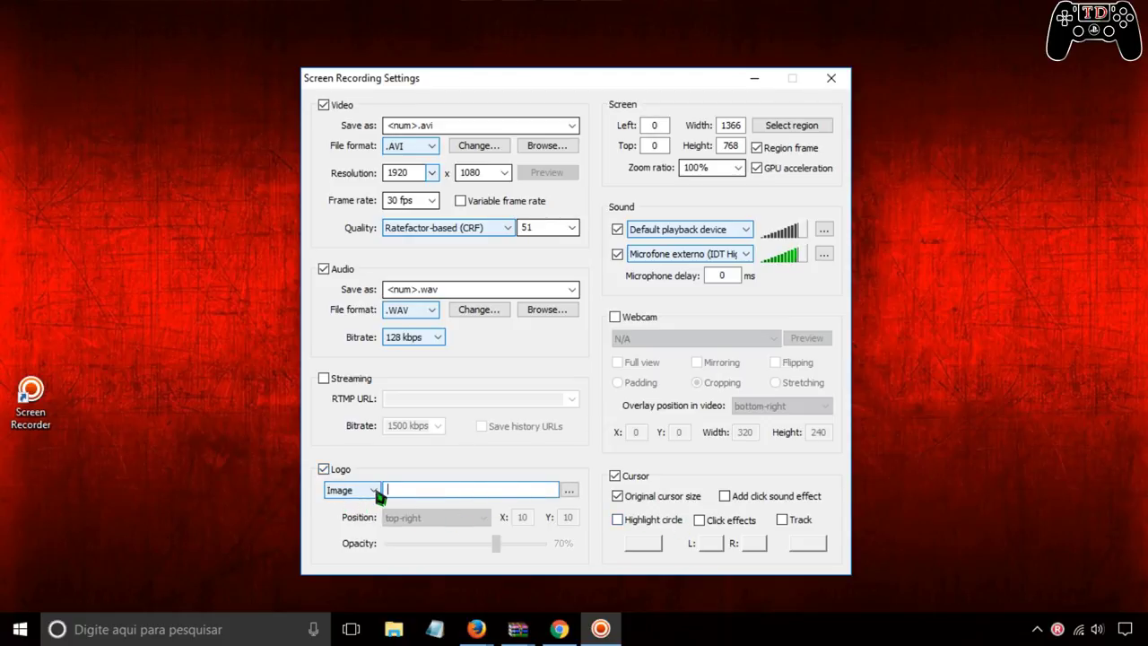
left_click(373, 489)
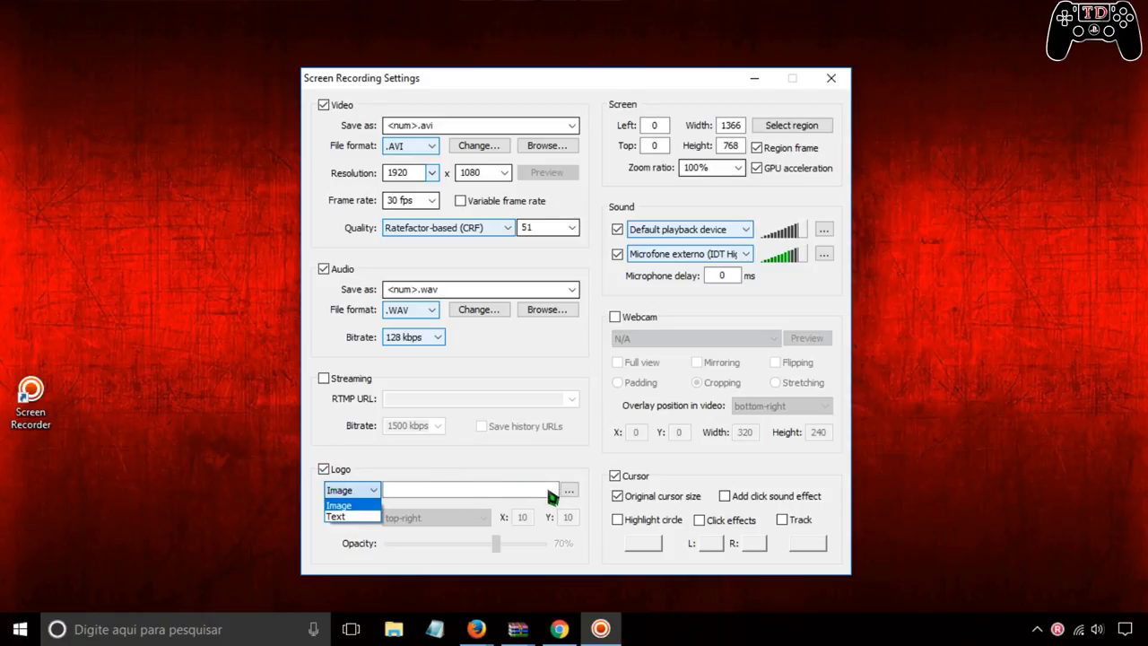
left_click(570, 492)
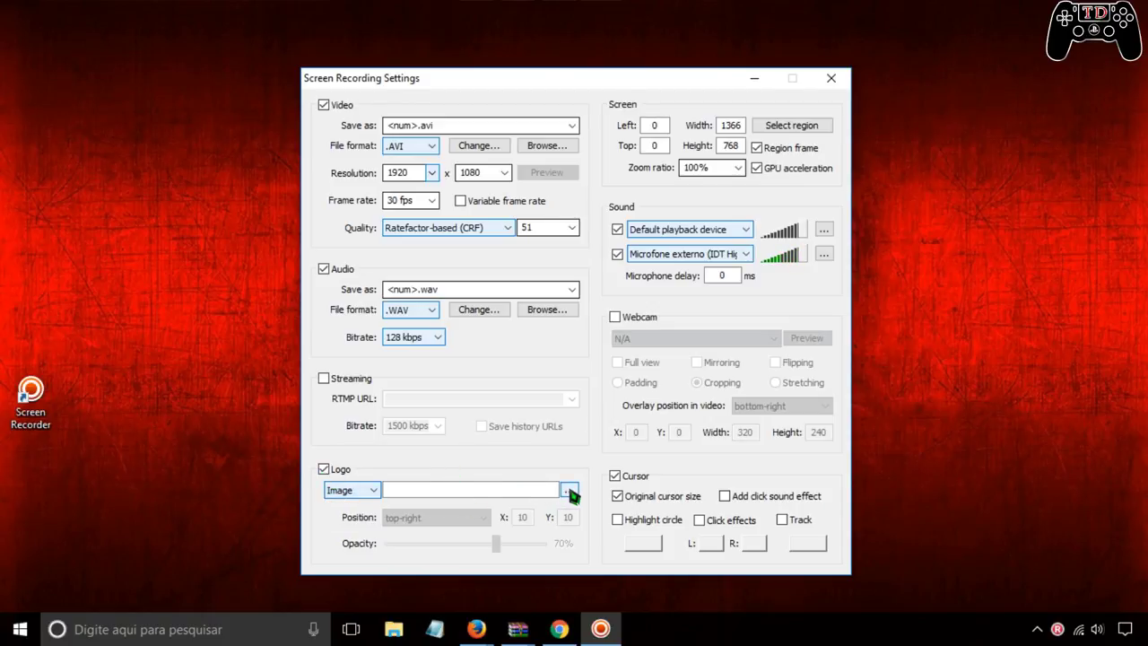
left_click(453, 517)
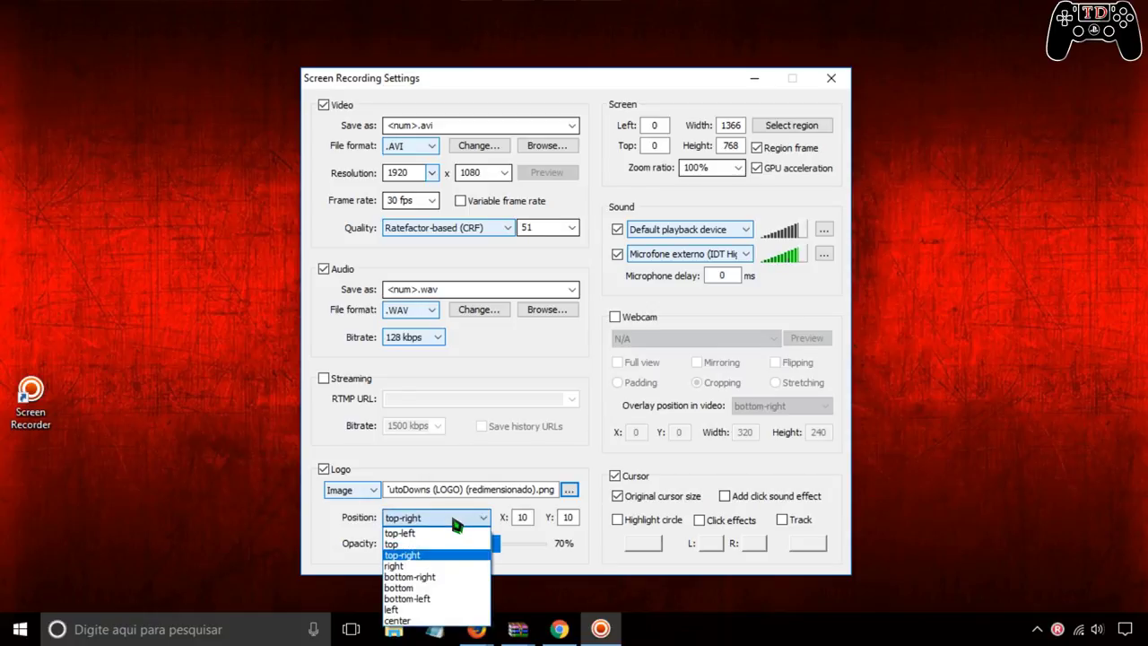
left_click(415, 557)
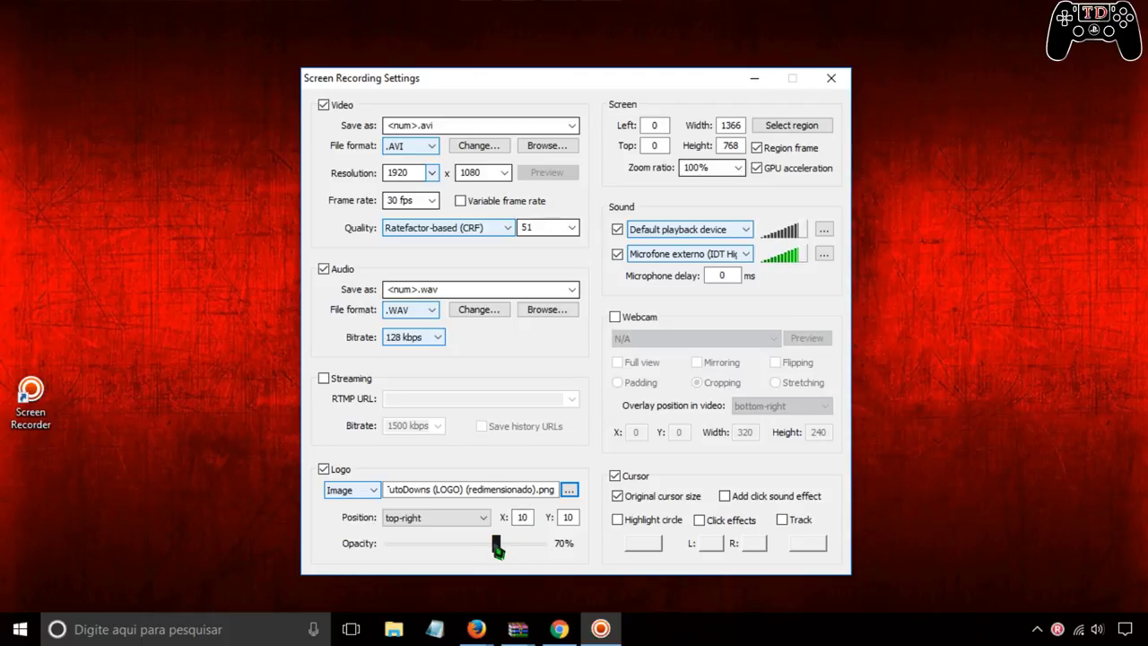
left_click_drag(498, 550, 482, 555)
- Enable the cursor's highlight circle, click effects, track and click sound effect, and close the recording settings
left_click(617, 520)
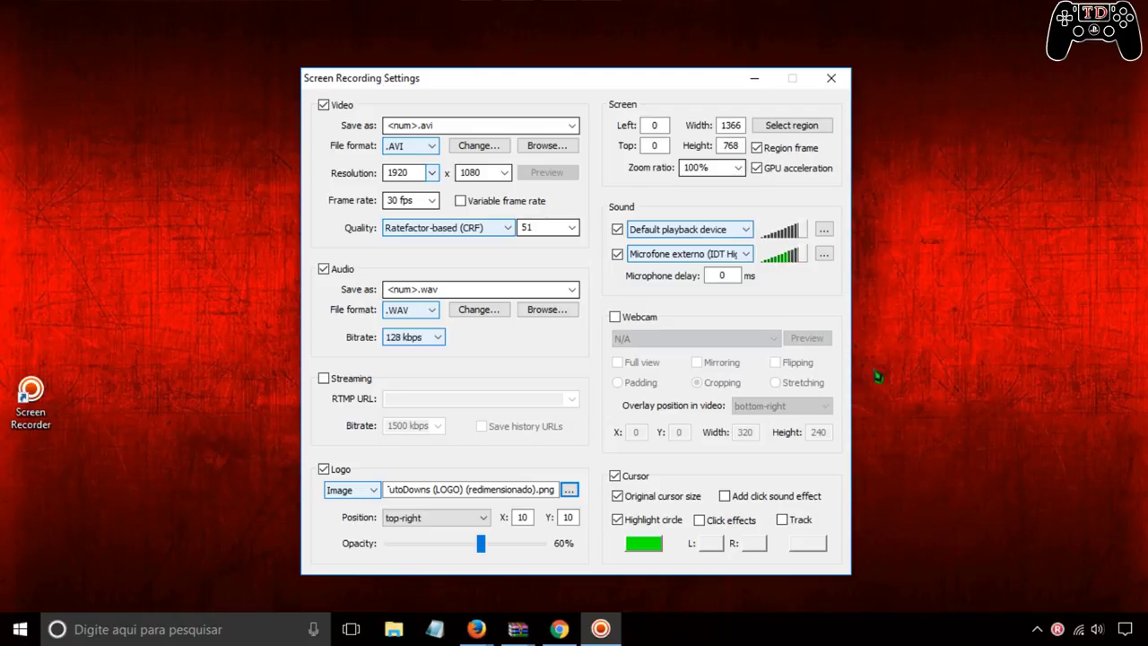
left_click(698, 520)
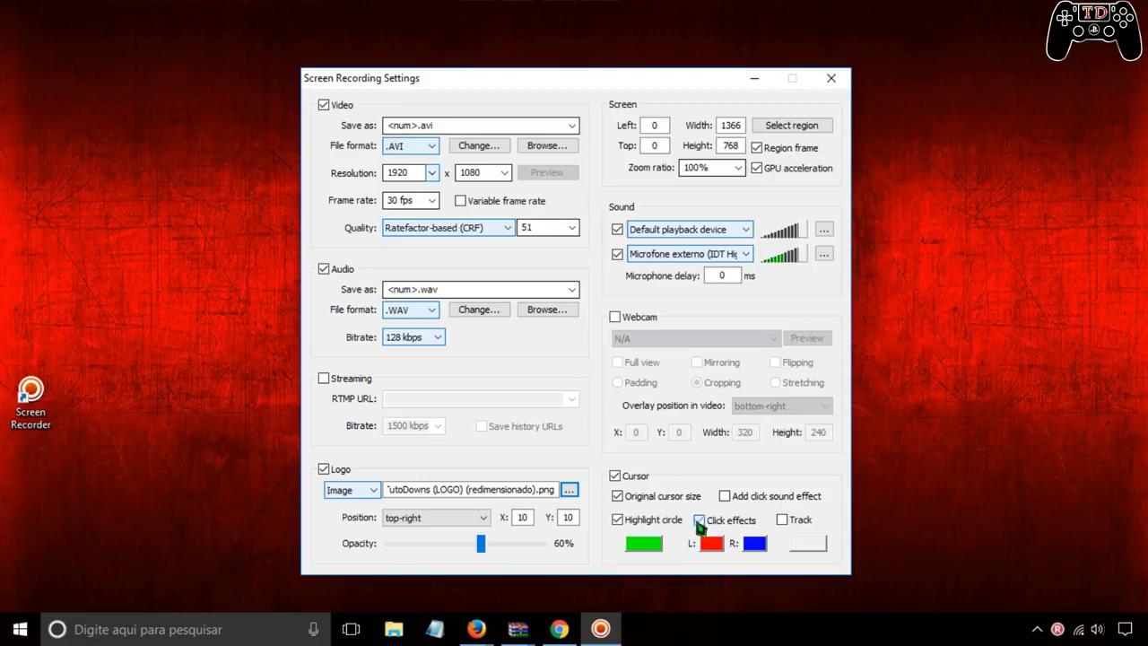
left_click(781, 520)
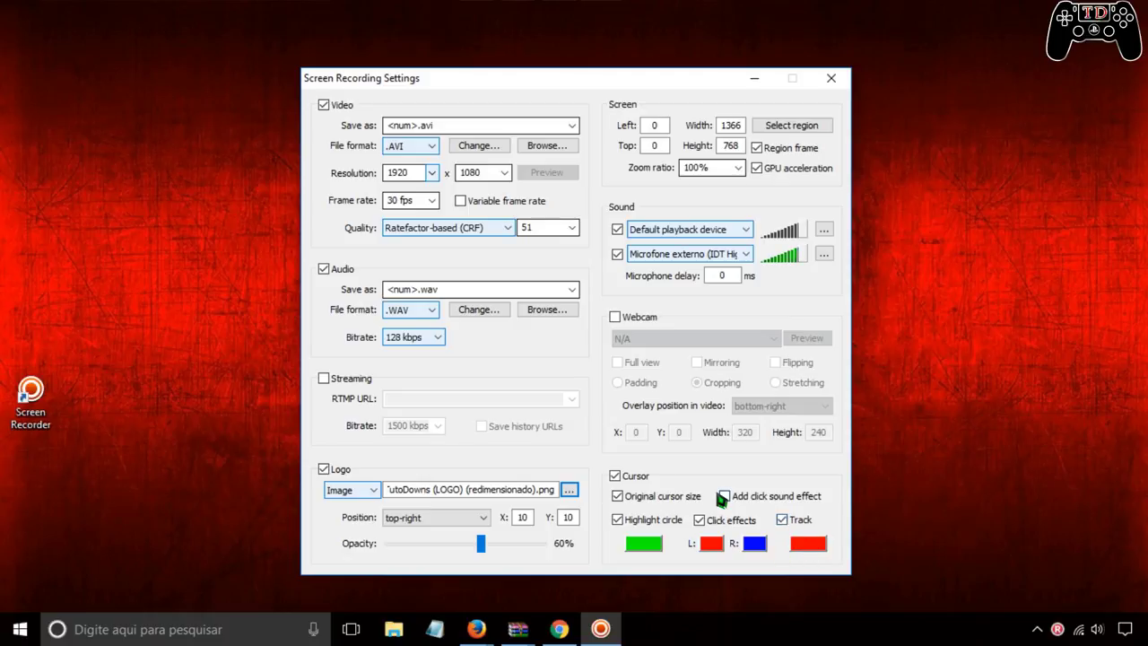
left_click(726, 497)
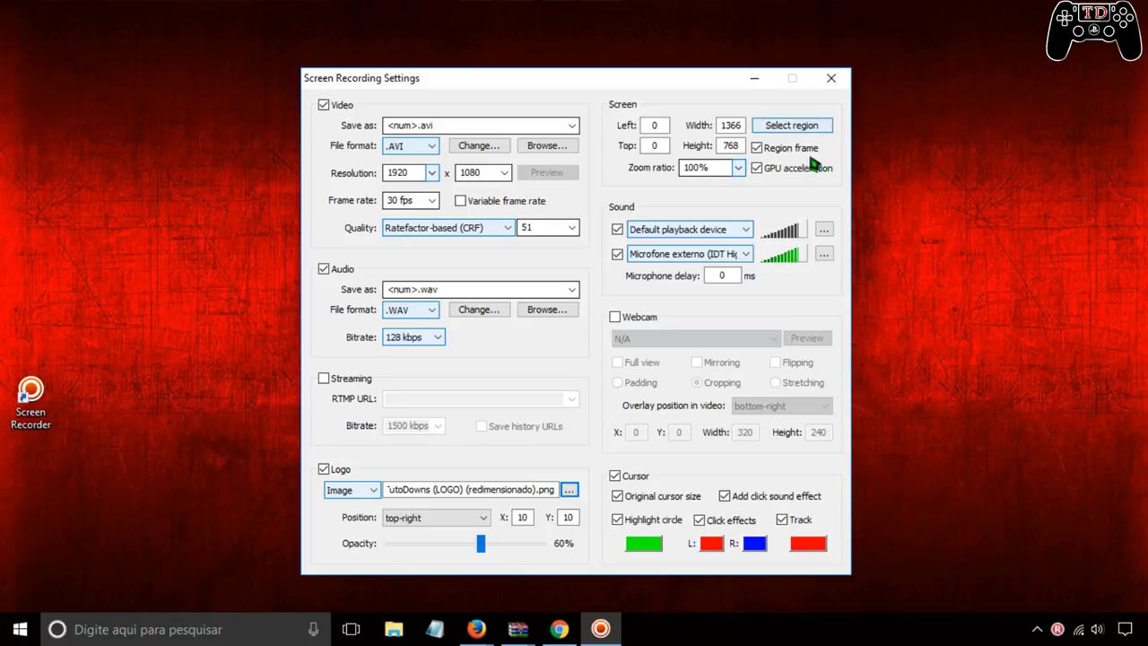
left_click(830, 78)
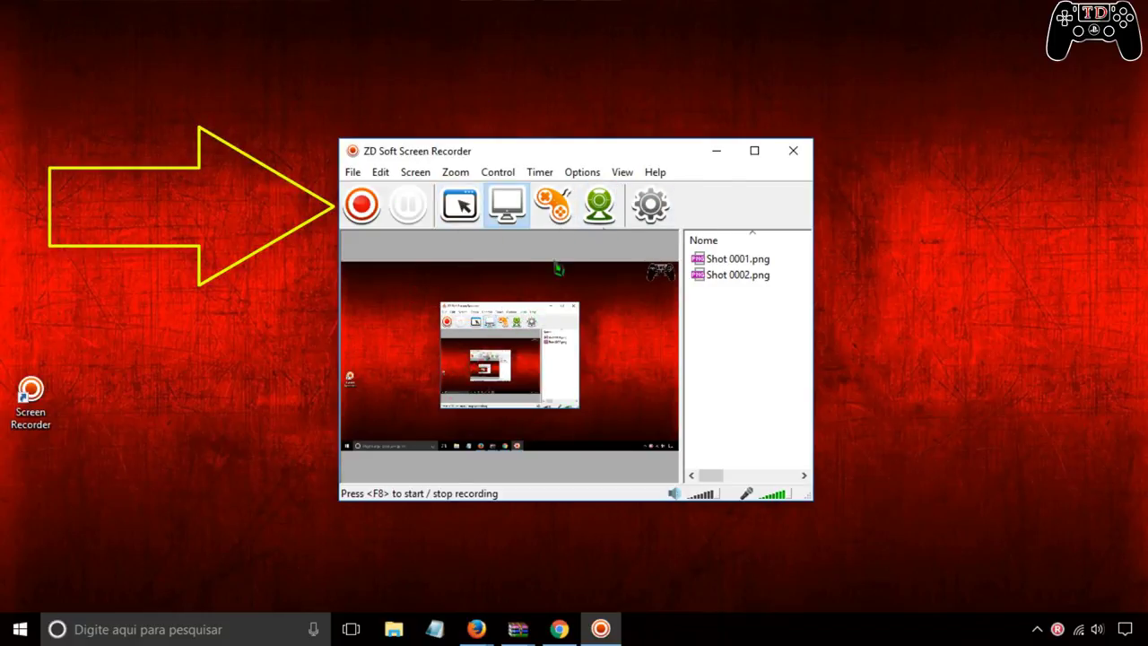
- Minimize the recorder's main window to the notification area and view the commands in its tray menu
left_click(709, 151)
left_click(1036, 629)
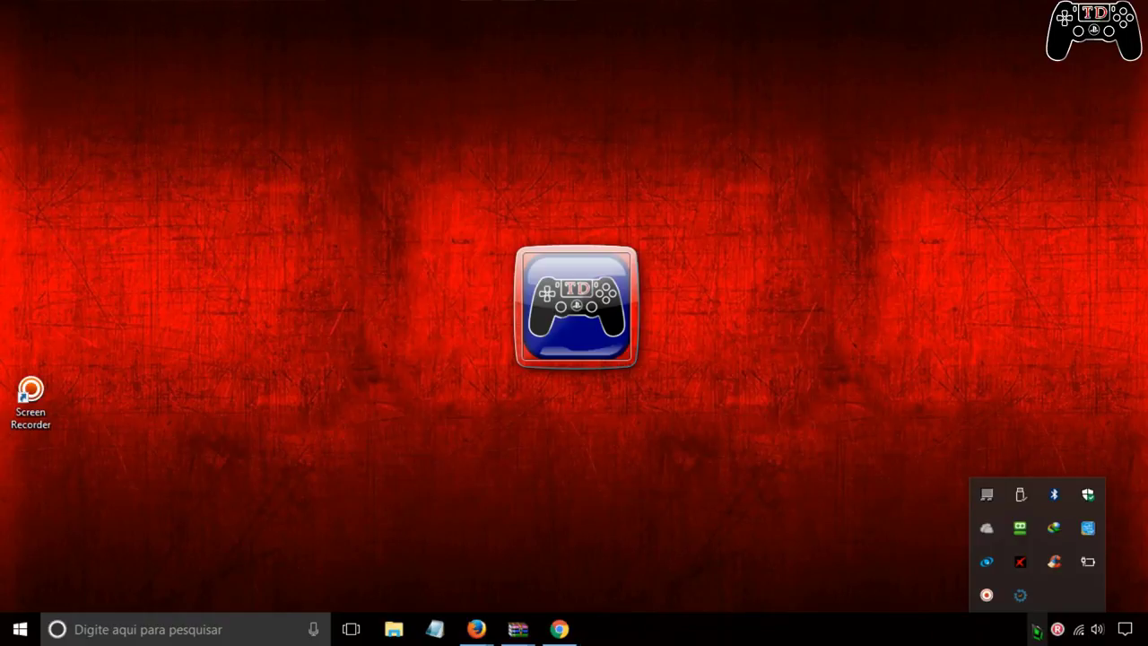
right_click(986, 594)
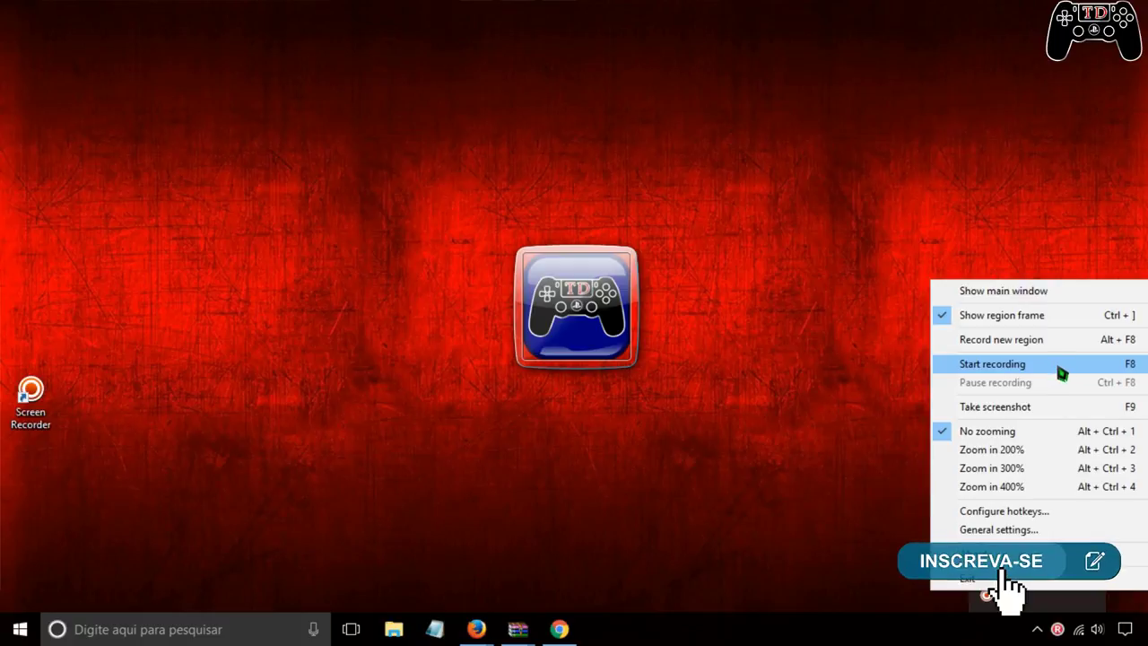
left_click(935, 182)
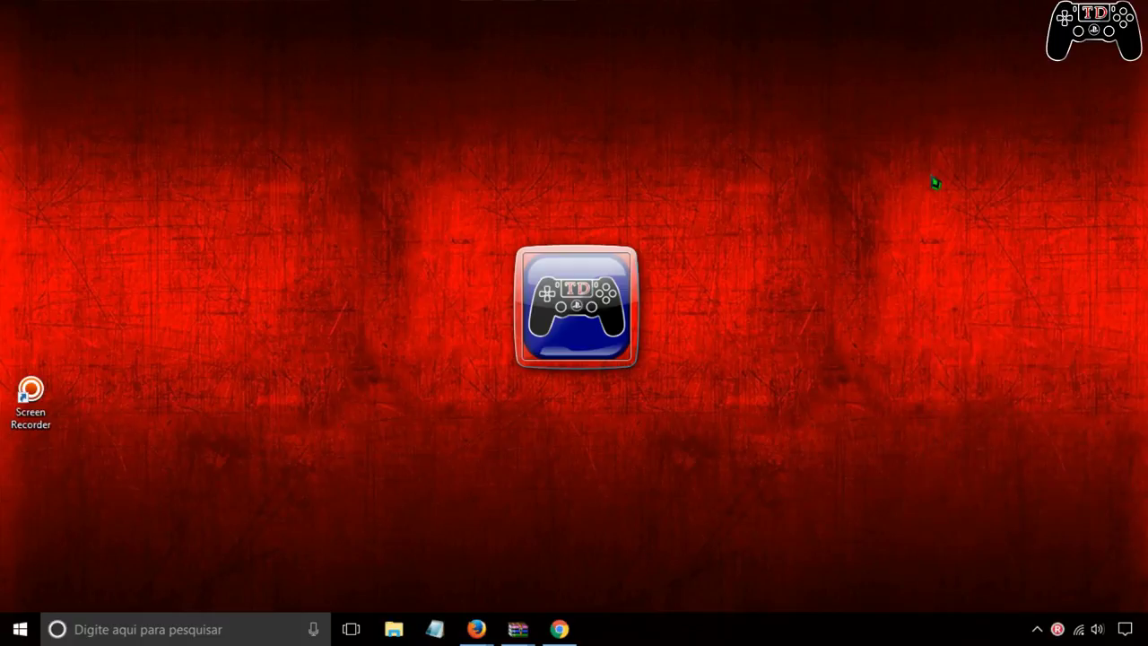